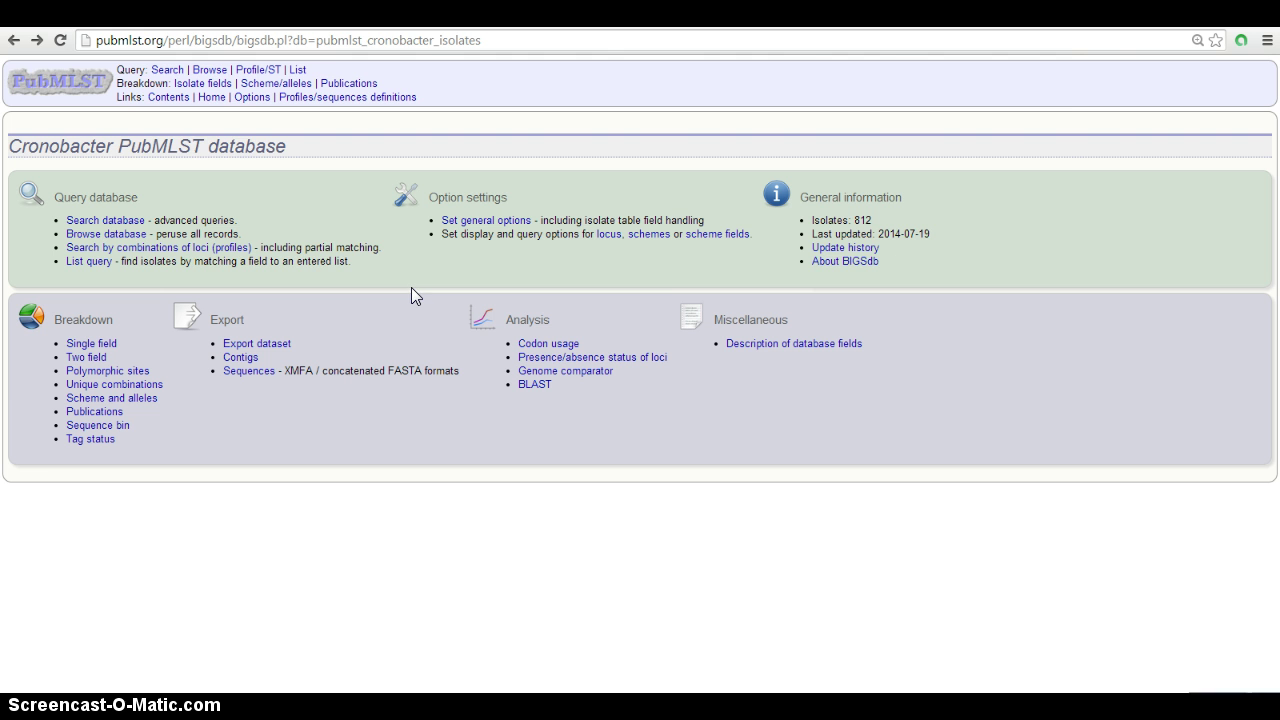
- Open the Genome Comparator for the Cronobacter isolates database by way of the Cronobacter MLST home page
left_click(211, 98)
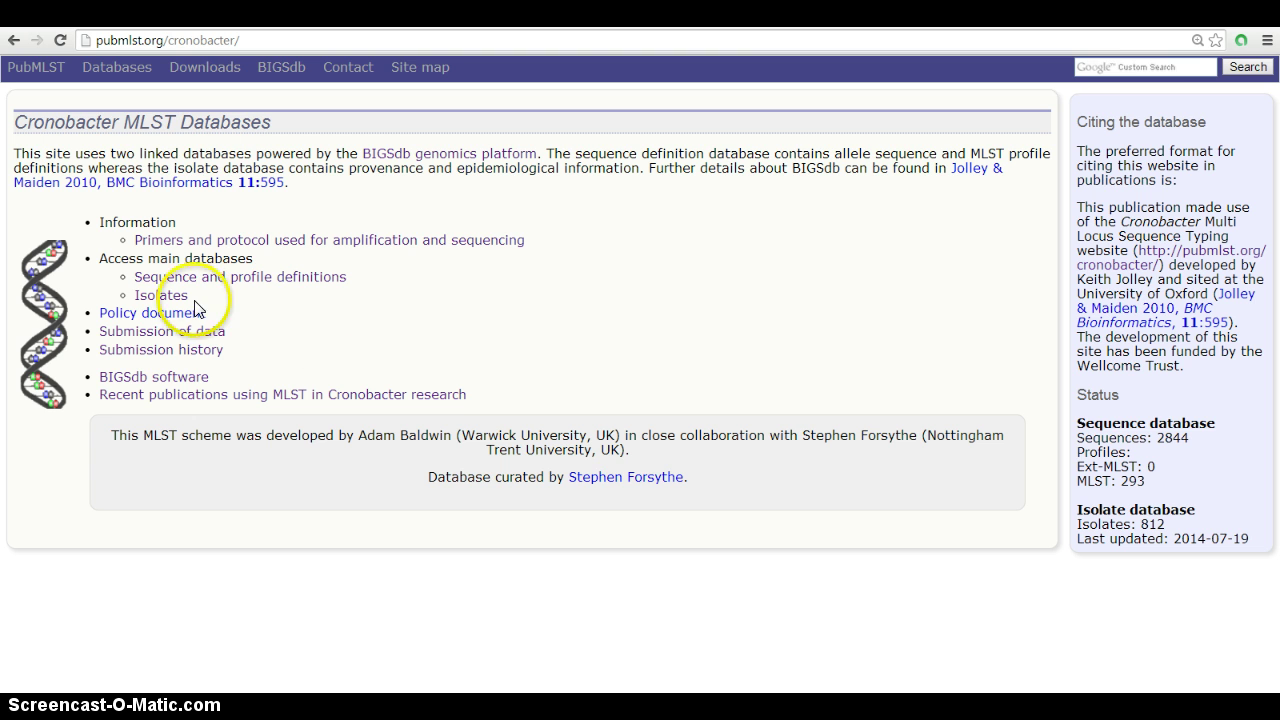
left_click(170, 297)
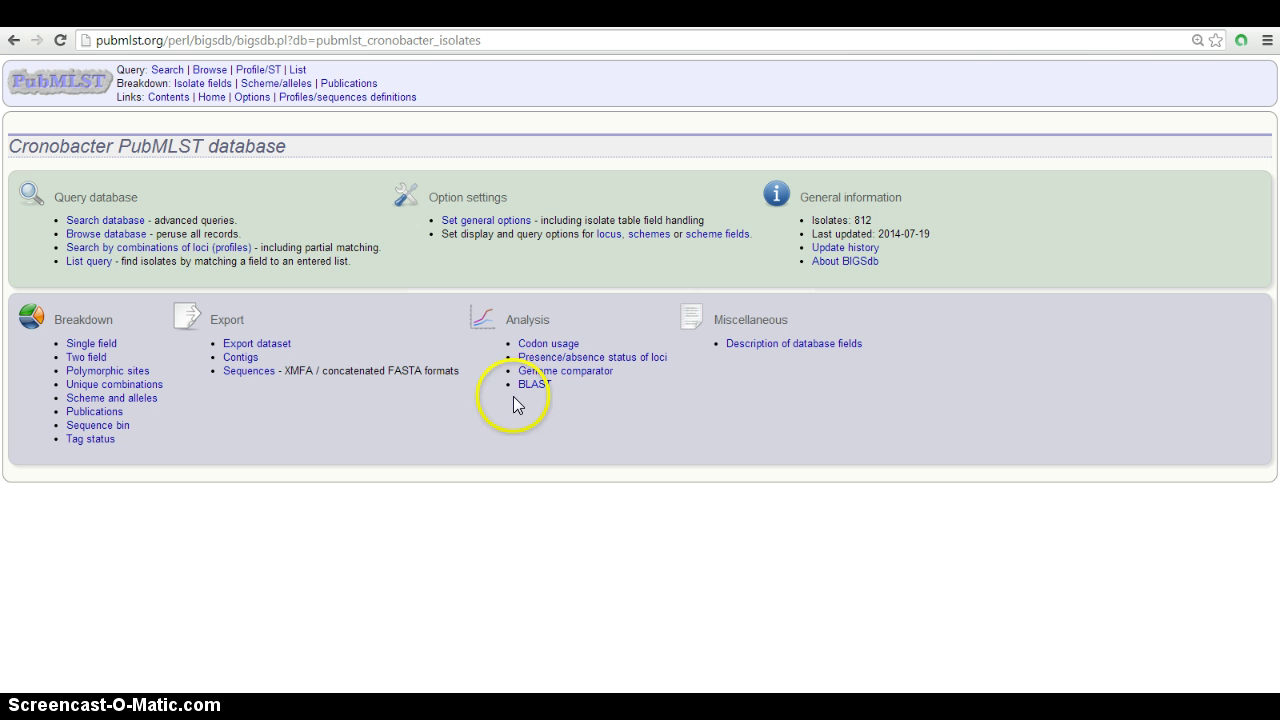
left_click(594, 370)
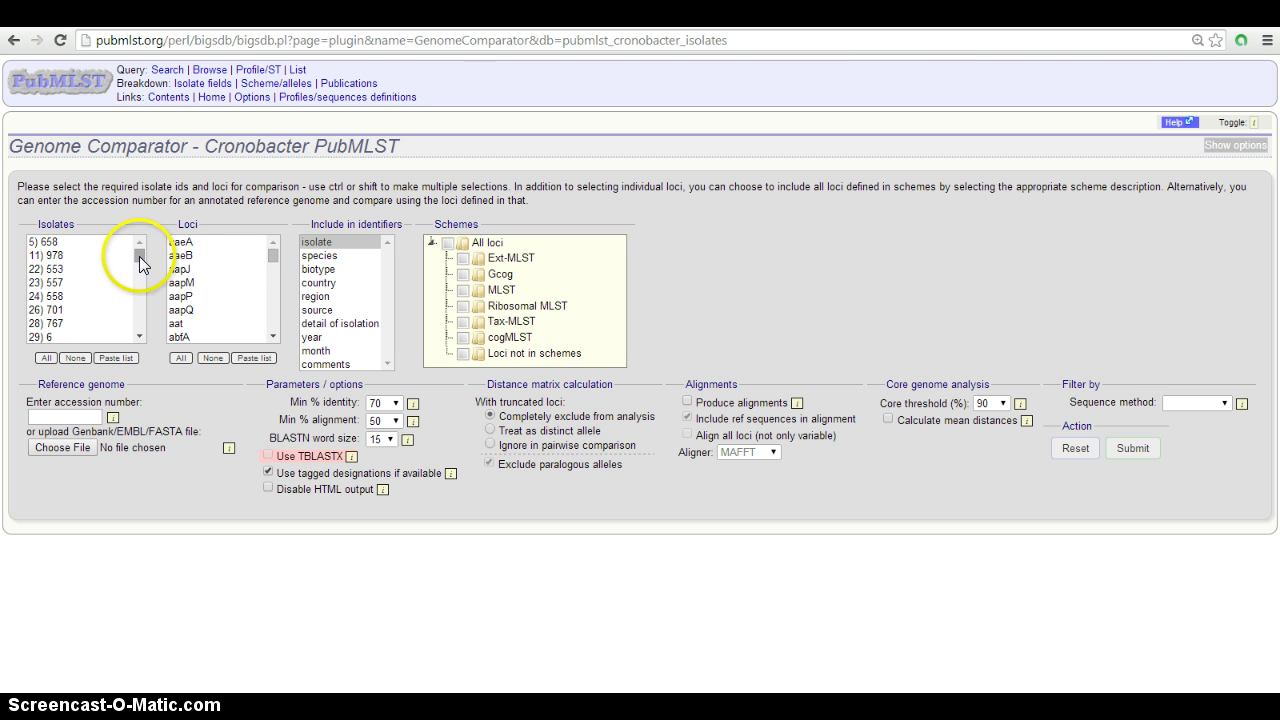
- Submit a comparison of all isolates using the MLST scheme, with species as the identifier and alignment production enabled
mouse_move(140, 263)
left_mouse_down()
mouse_move(143, 328)
mouse_move(137, 246)
left_mouse_up()
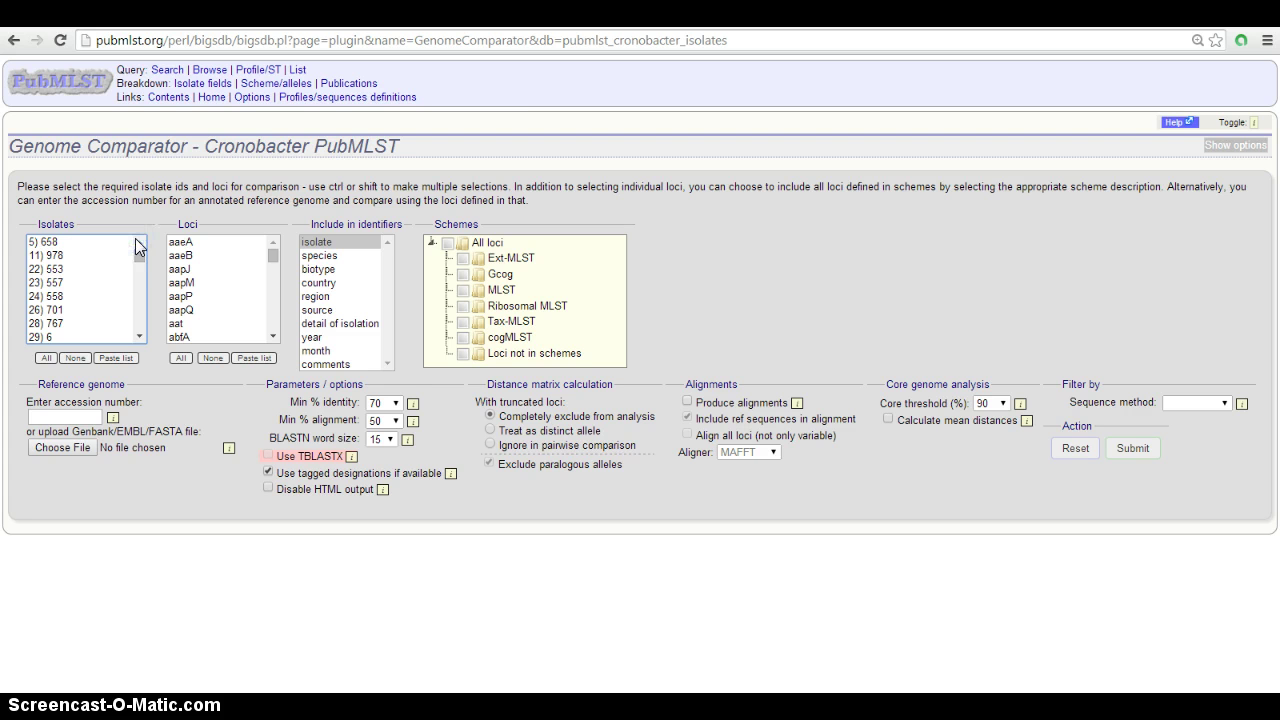
left_click(45, 358)
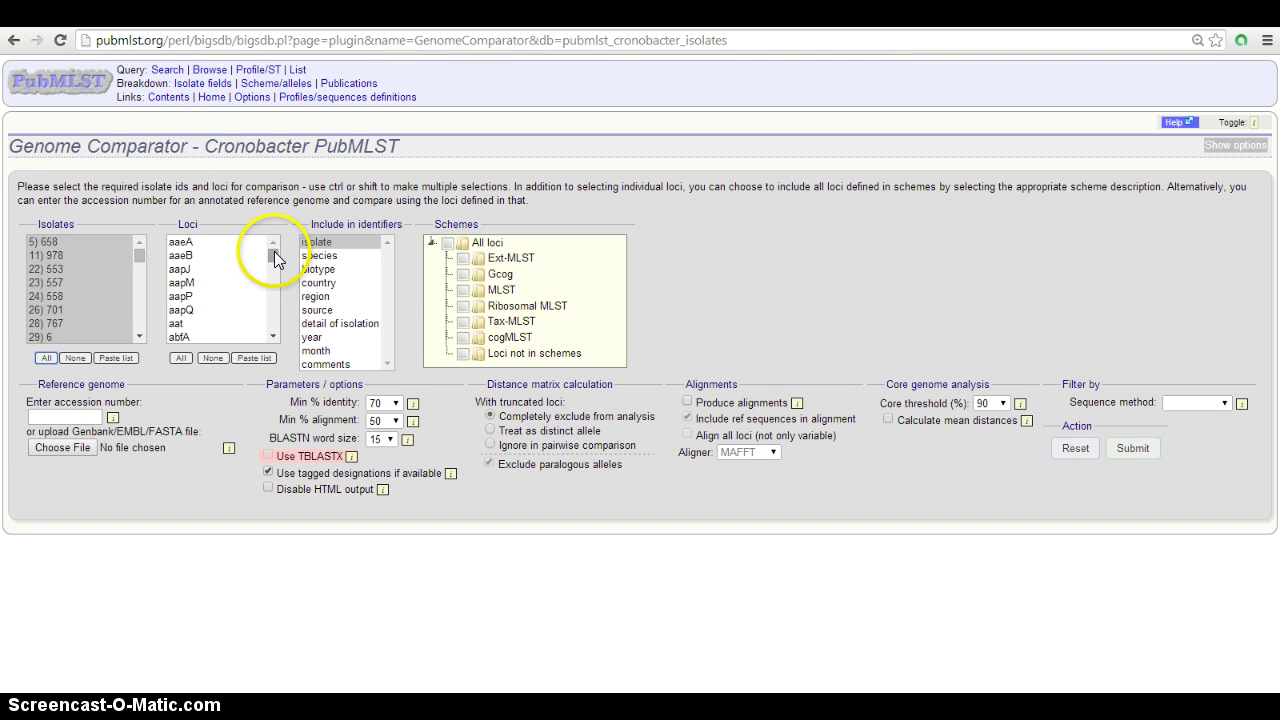
left_click(322, 255)
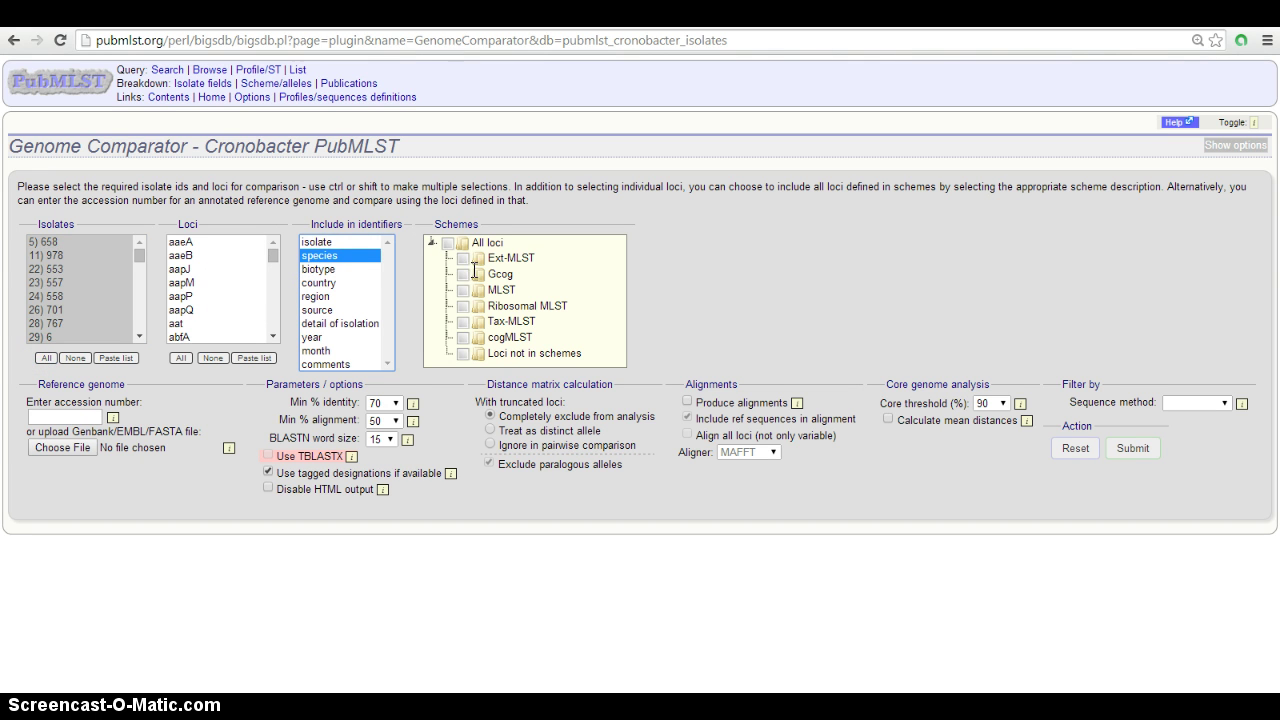
left_click(464, 289)
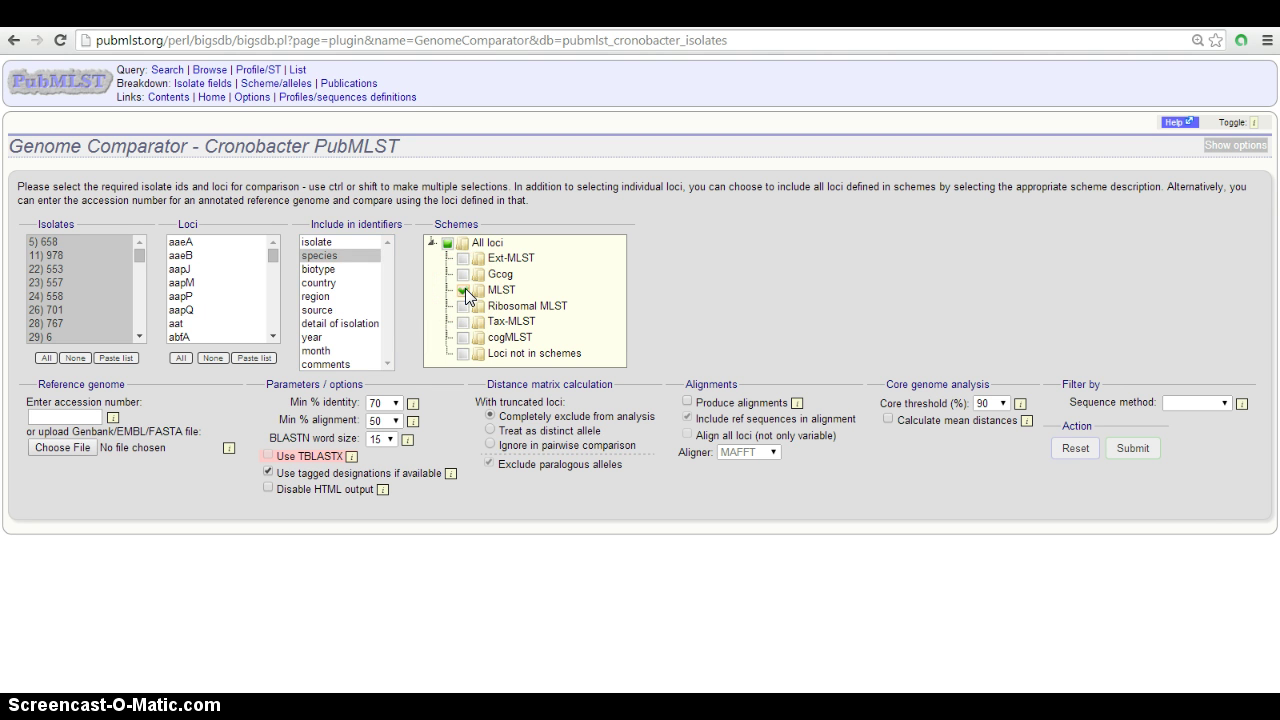
left_click(1133, 449)
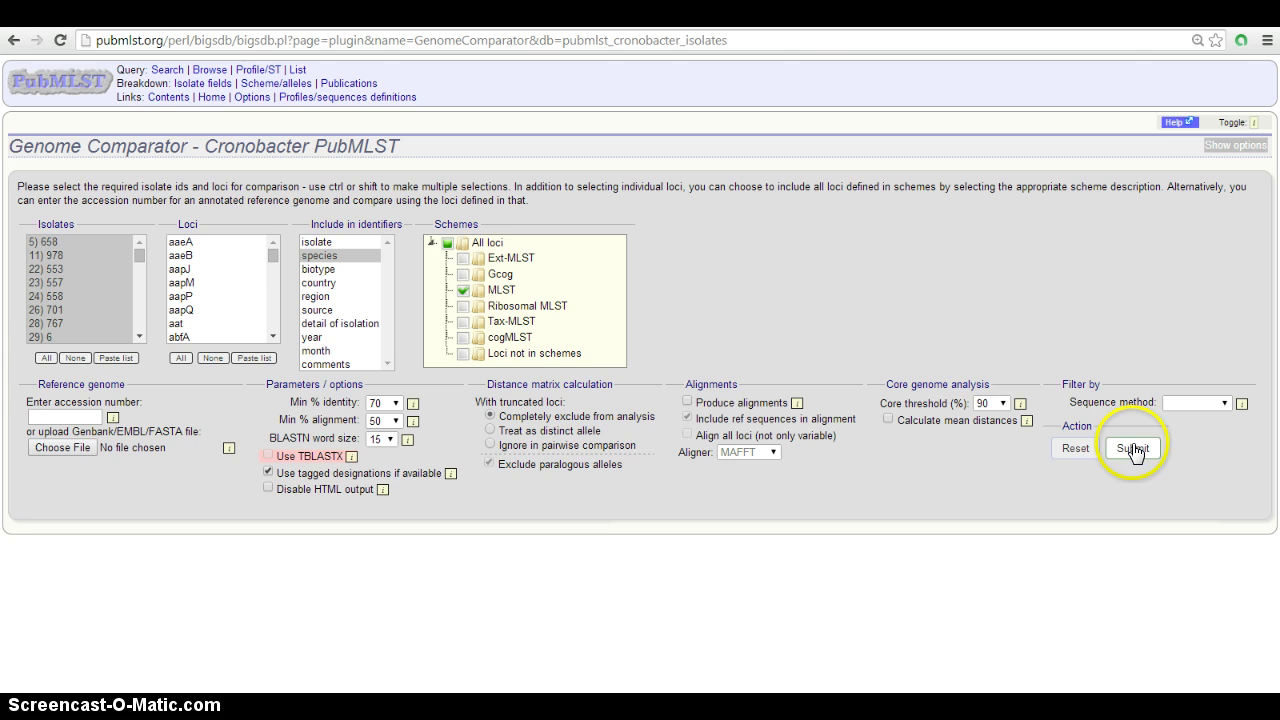
left_click(688, 402)
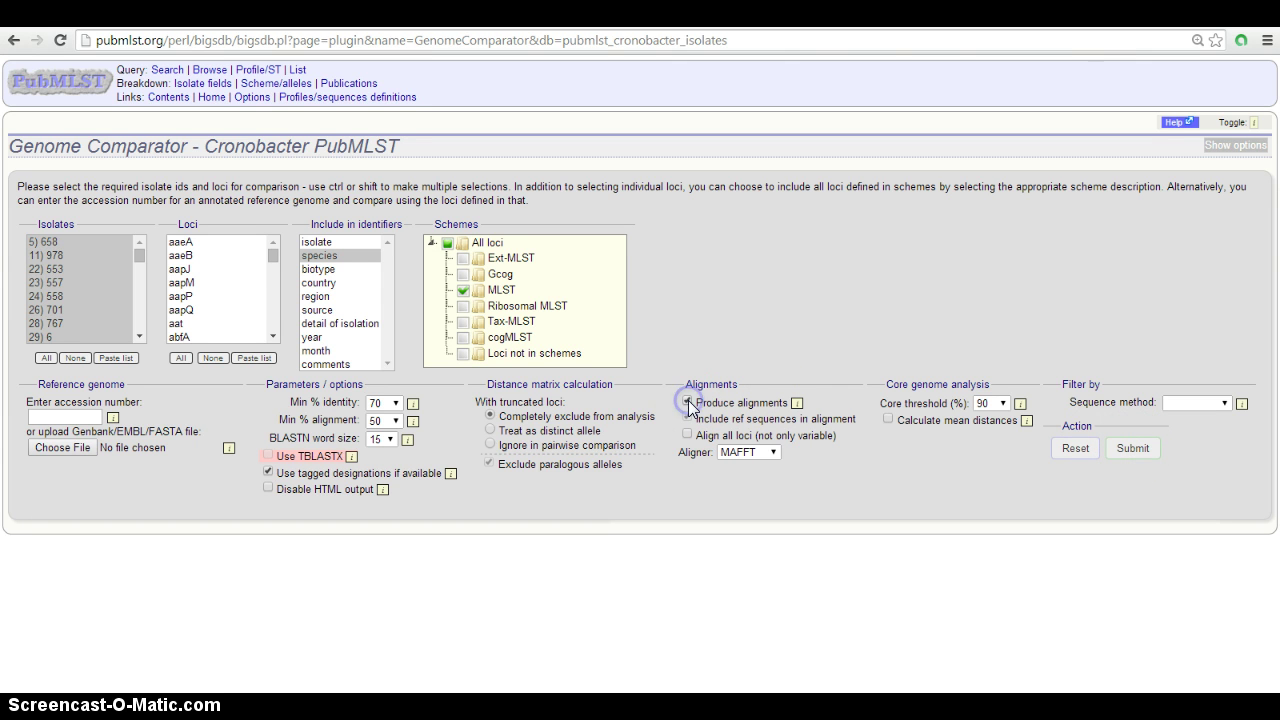
left_click(1130, 449)
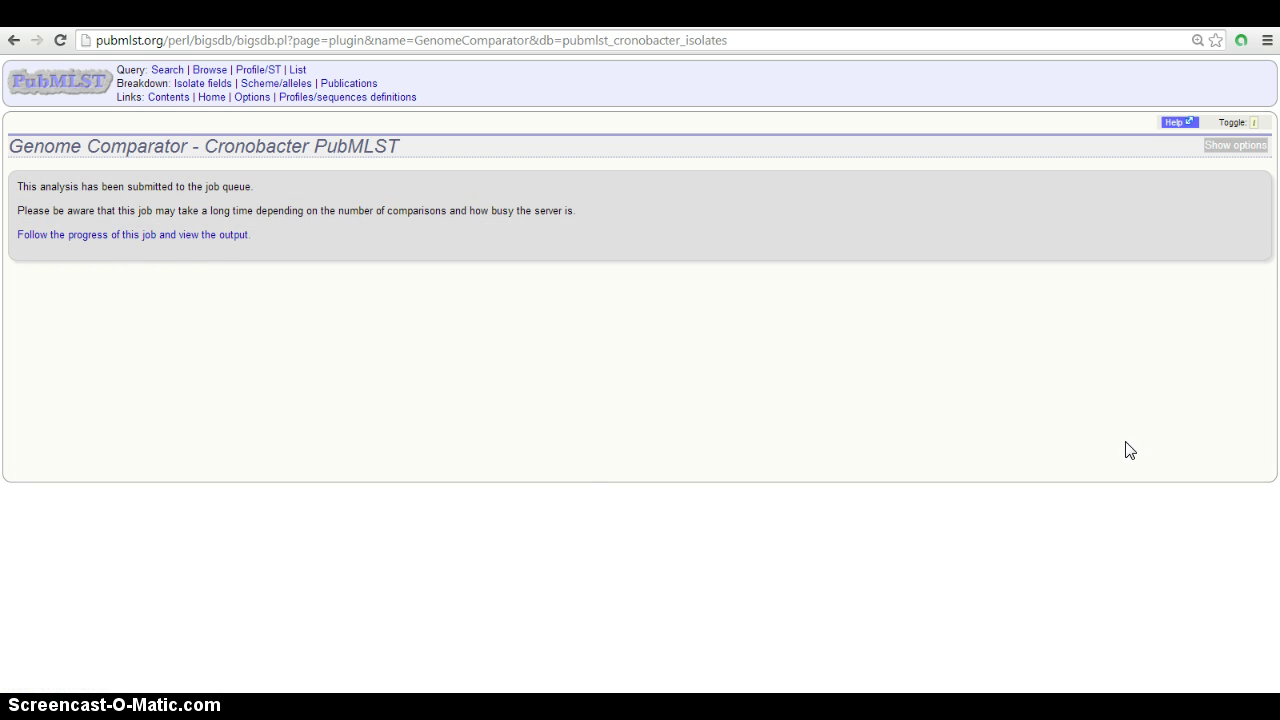
- Follow the submitted job's progress and look through the allele table for the defined loci across the isolates
left_click(198, 235)
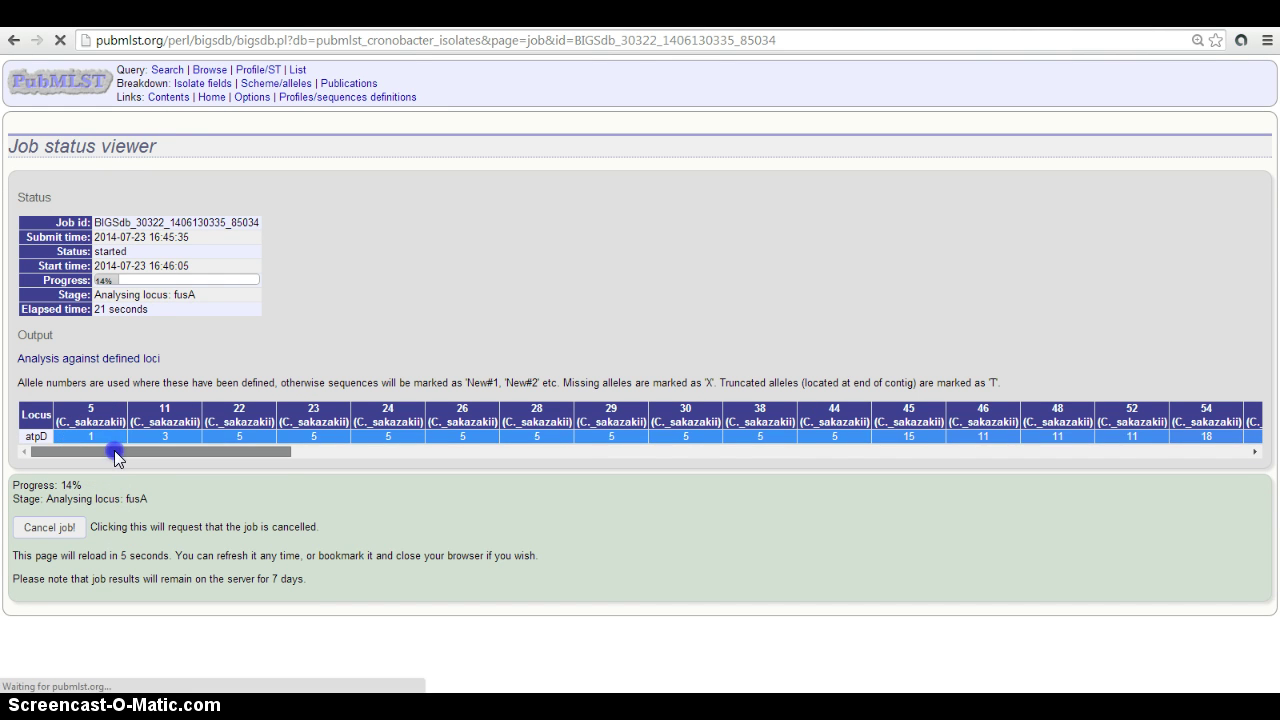
left_click_drag(145, 456, 255, 484)
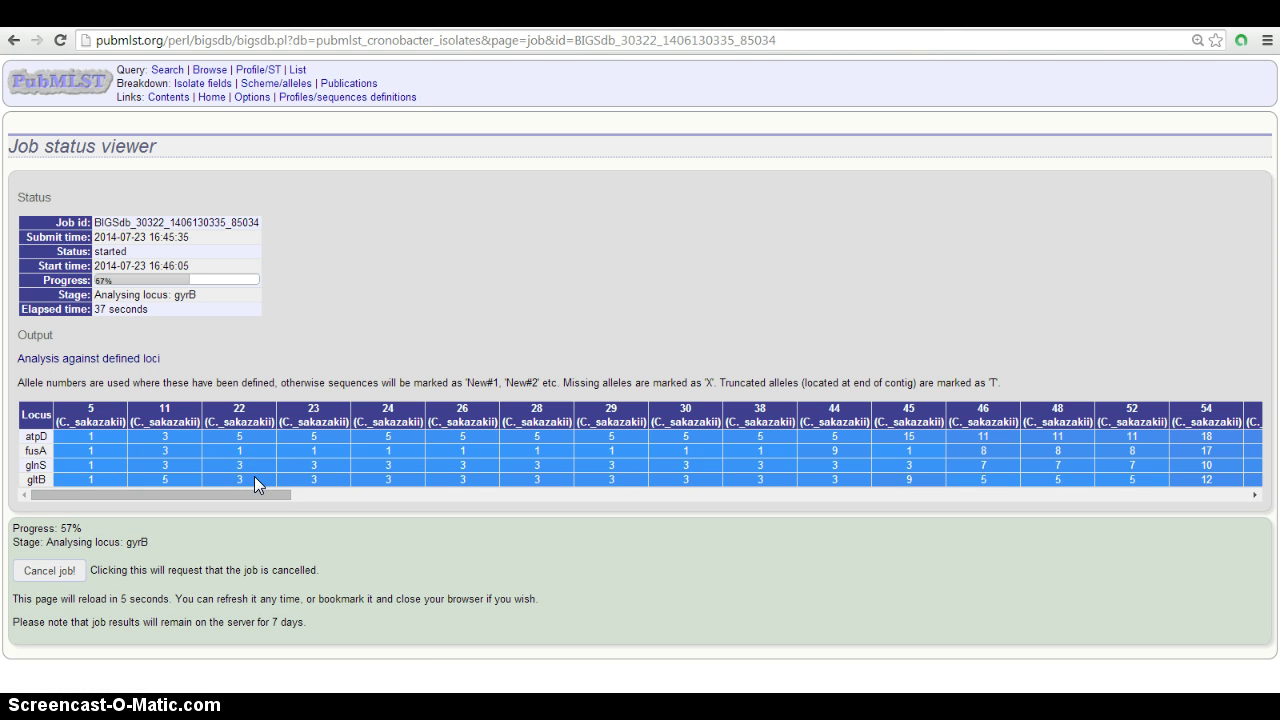
left_click_drag(248, 440, 257, 500)
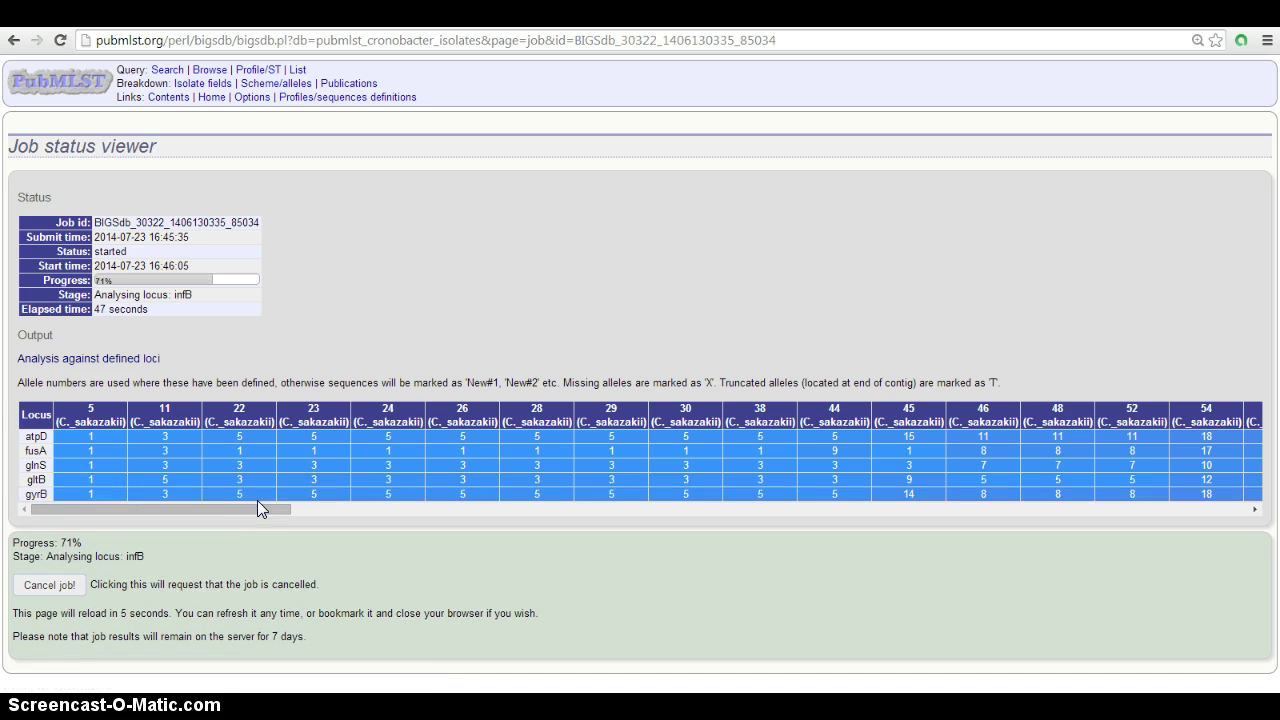
left_click(260, 513)
left_click_drag(262, 515, 575, 512)
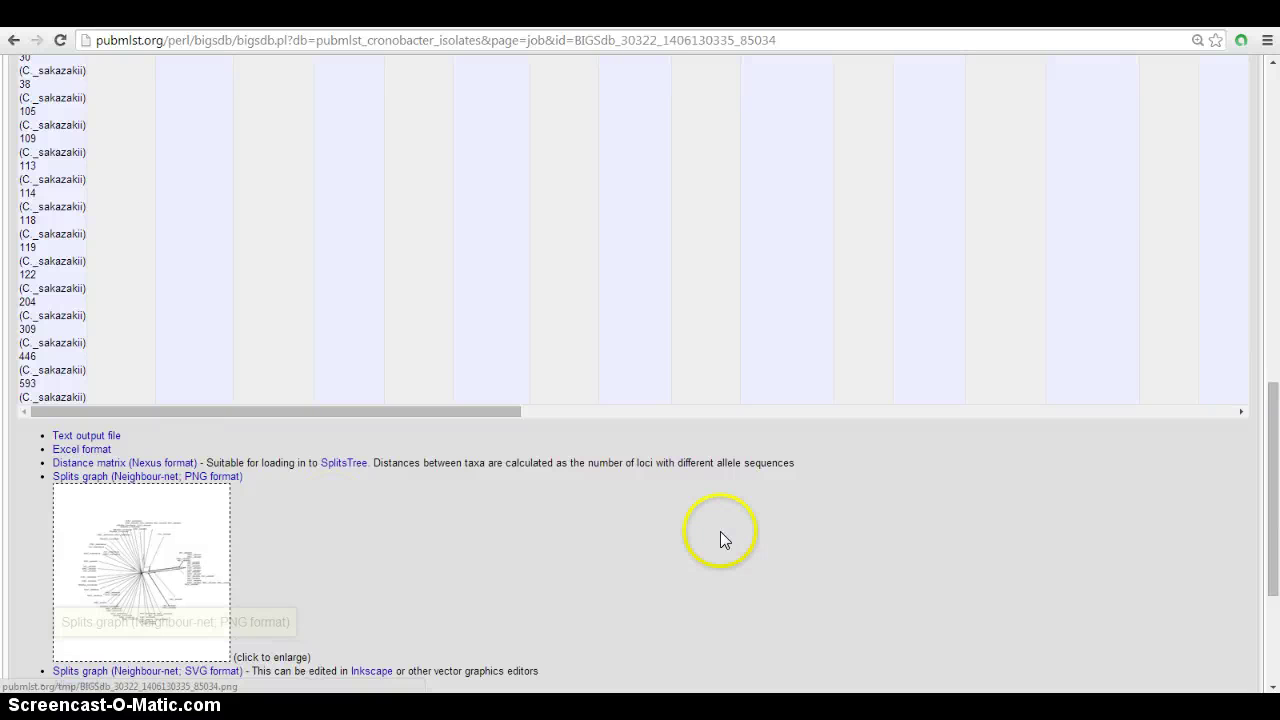
- View the concatenated aligned sequences in FASTA format, return to the results and enlarge the Neighbour-net splits graph
left_click_drag(1273, 490, 1274, 576)
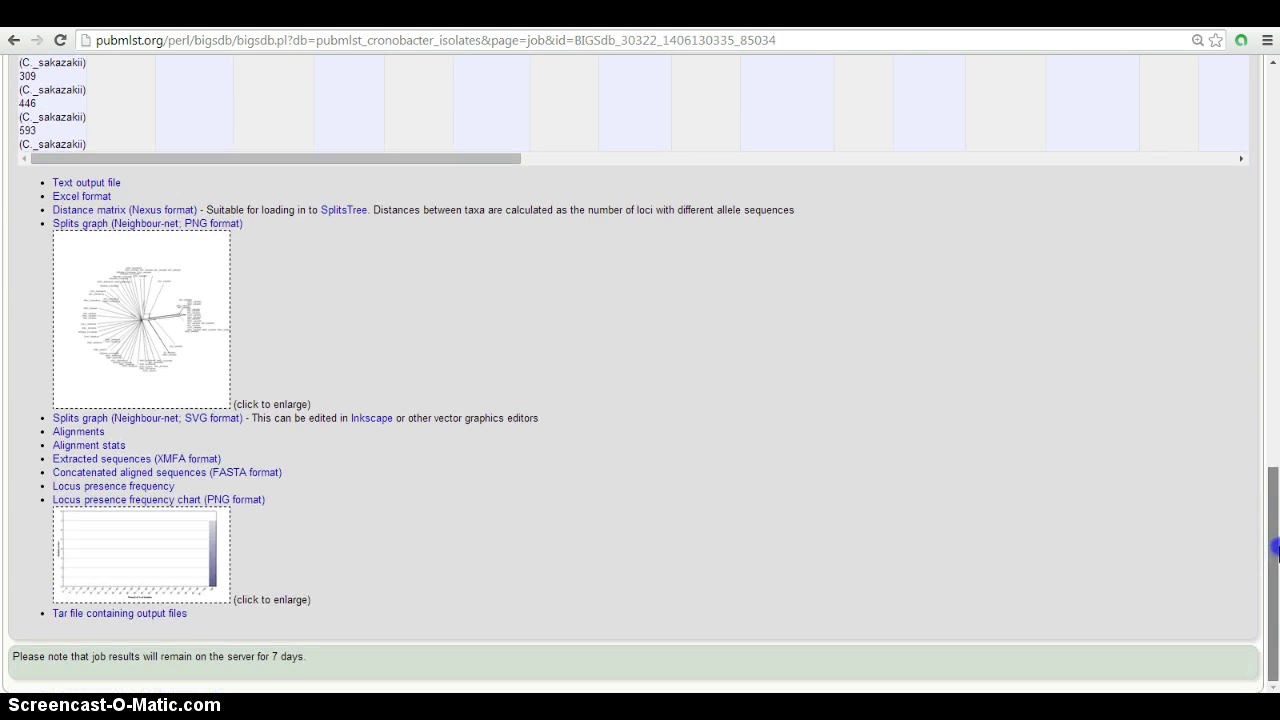
left_click(197, 472)
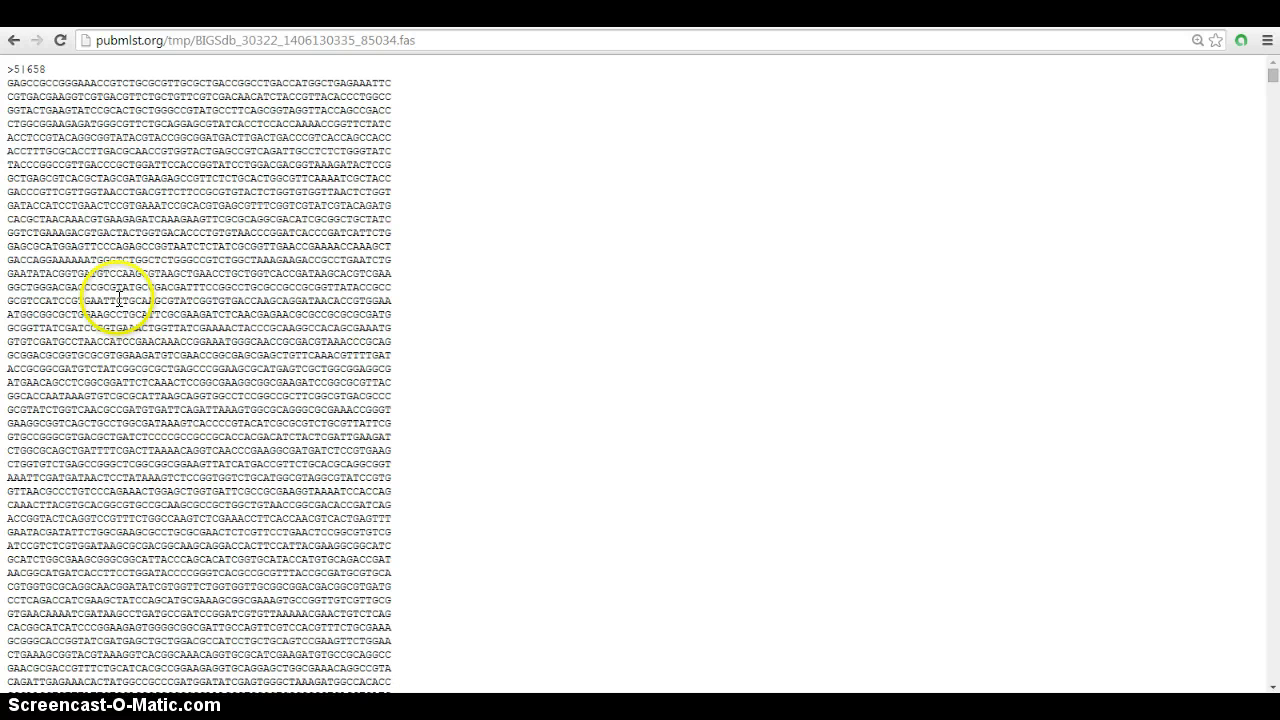
left_click(14, 40)
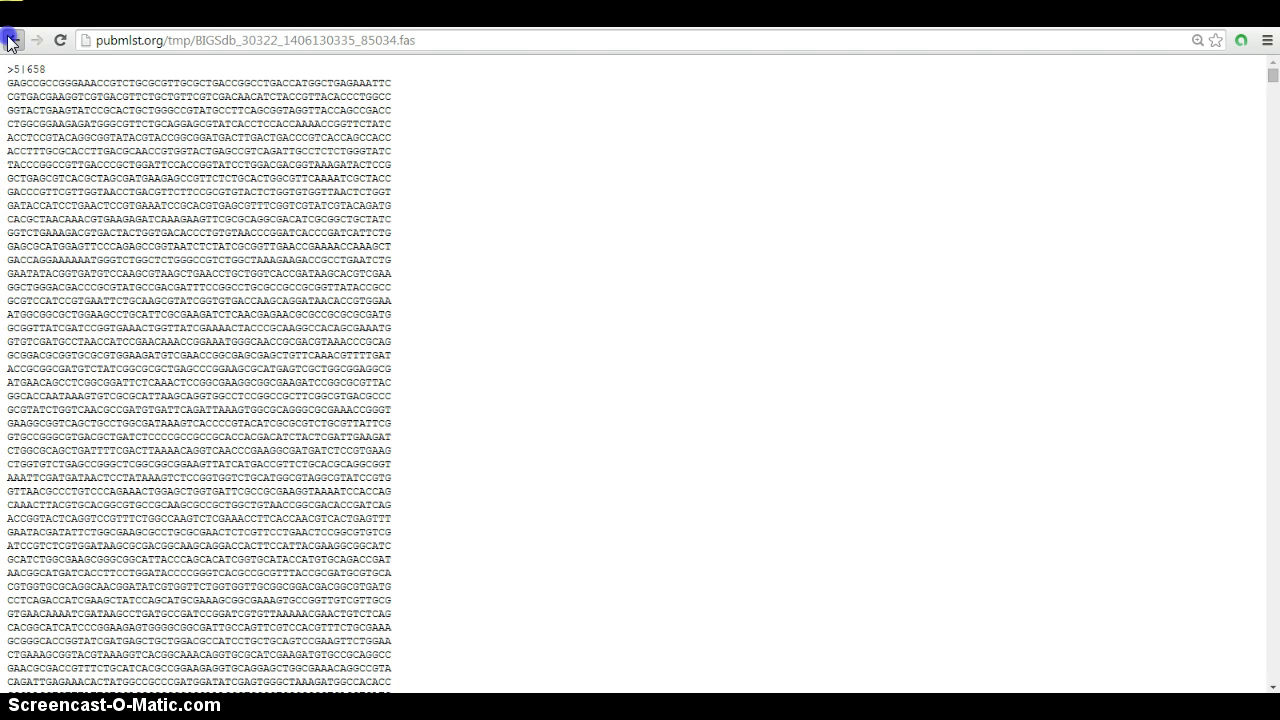
left_click(141, 323)
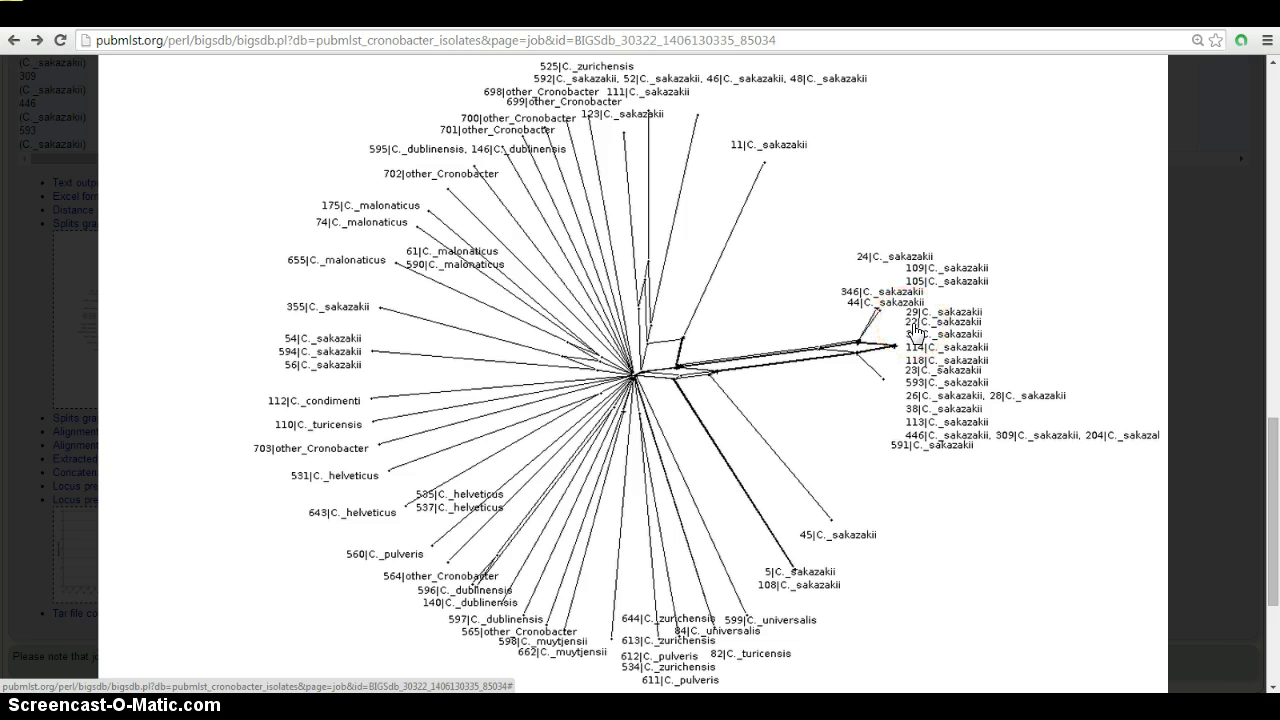
left_click(12, 40)
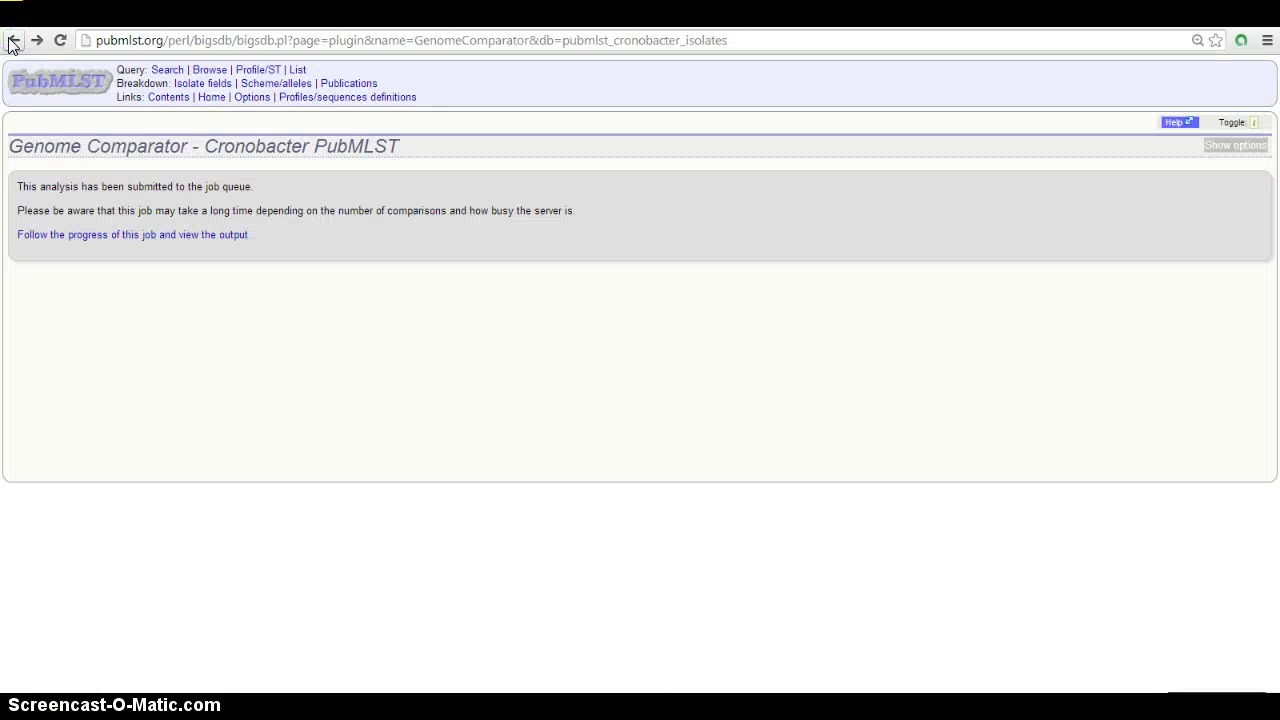
- Reopen the job output and examine the allele numbers per isolate in the defined loci table
left_click(89, 236)
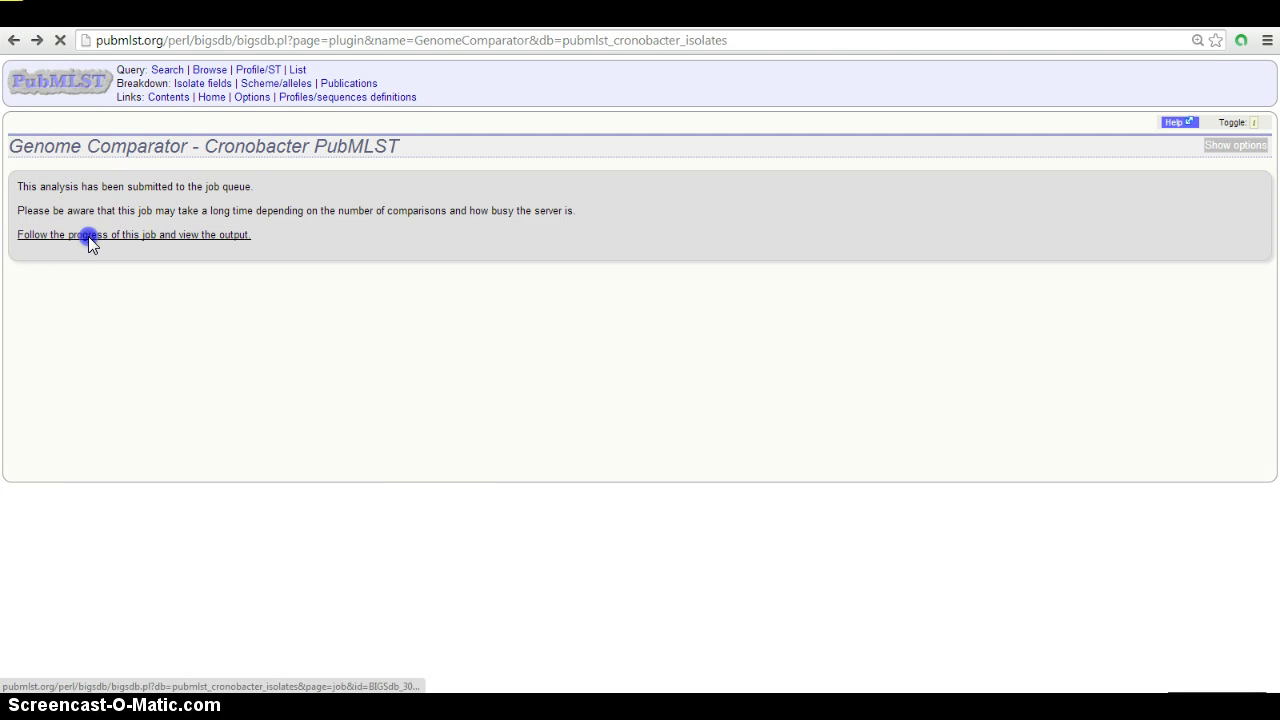
scroll(88, 236, "down", 10)
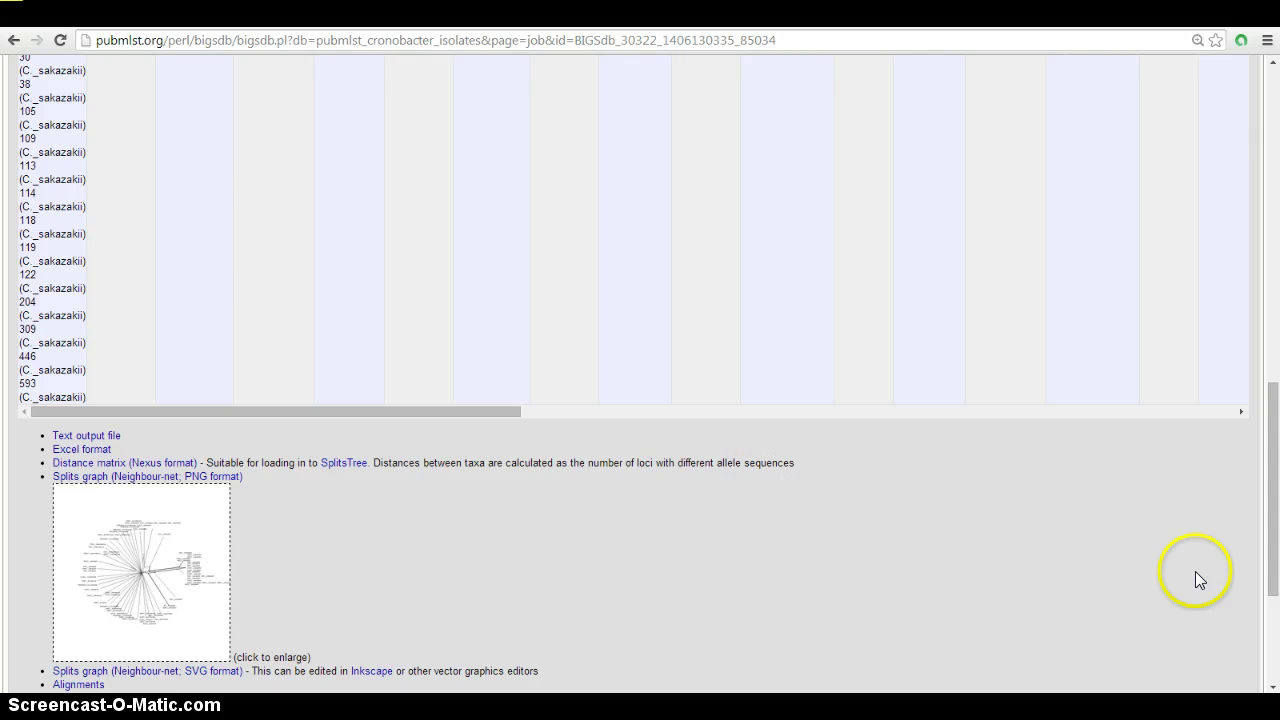
left_click_drag(1274, 557, 1275, 290)
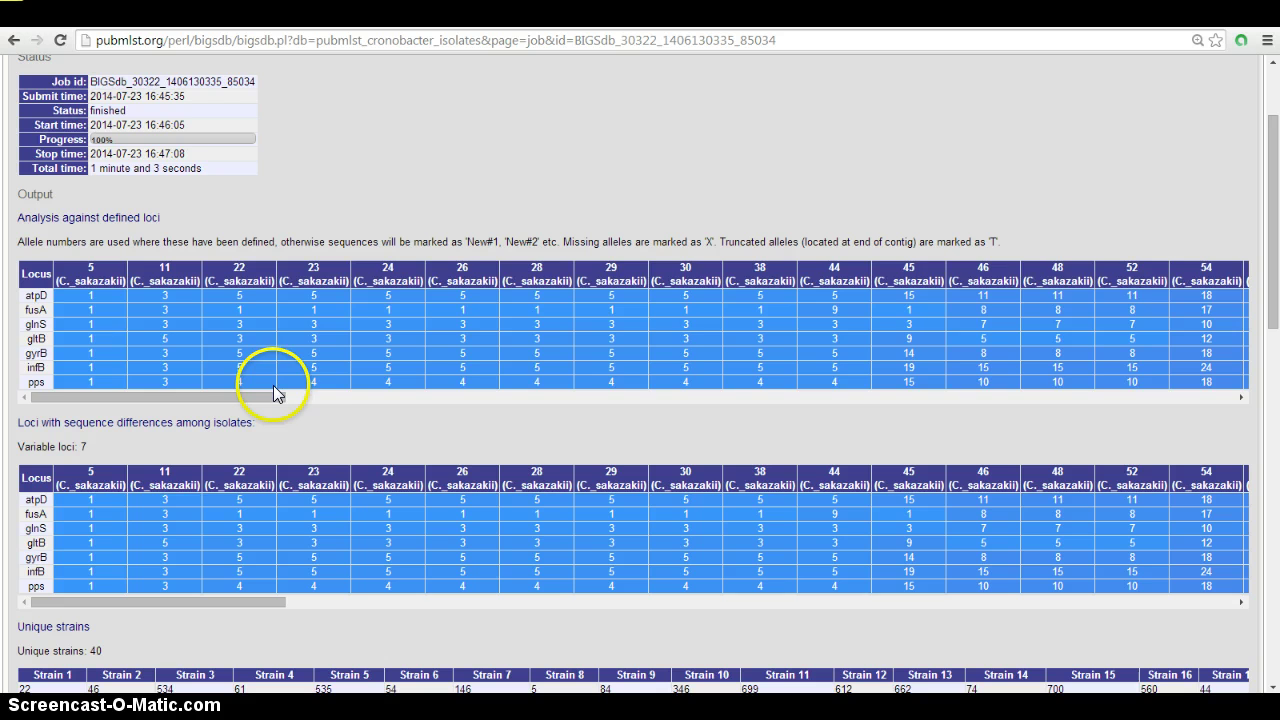
left_click_drag(277, 393, 378, 385)
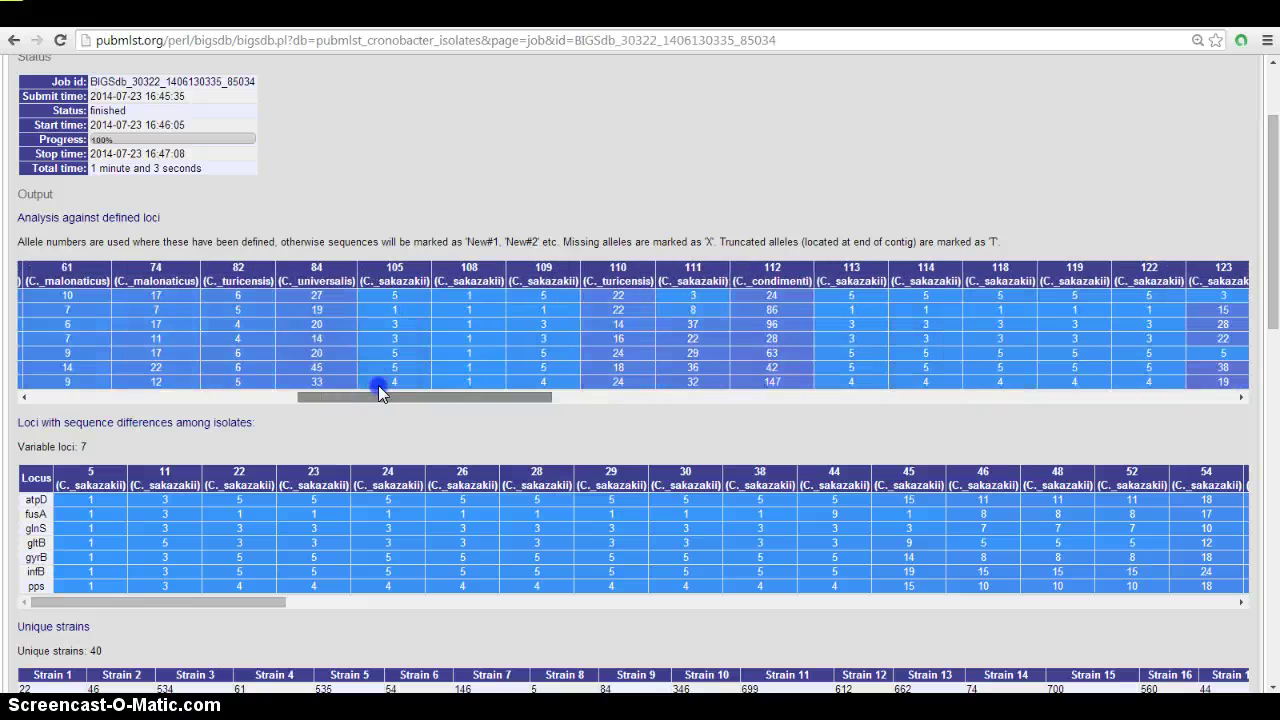
- Leave the job results and open a fresh Genome Comparator form from the Cronobacter database page
left_click(13, 40)
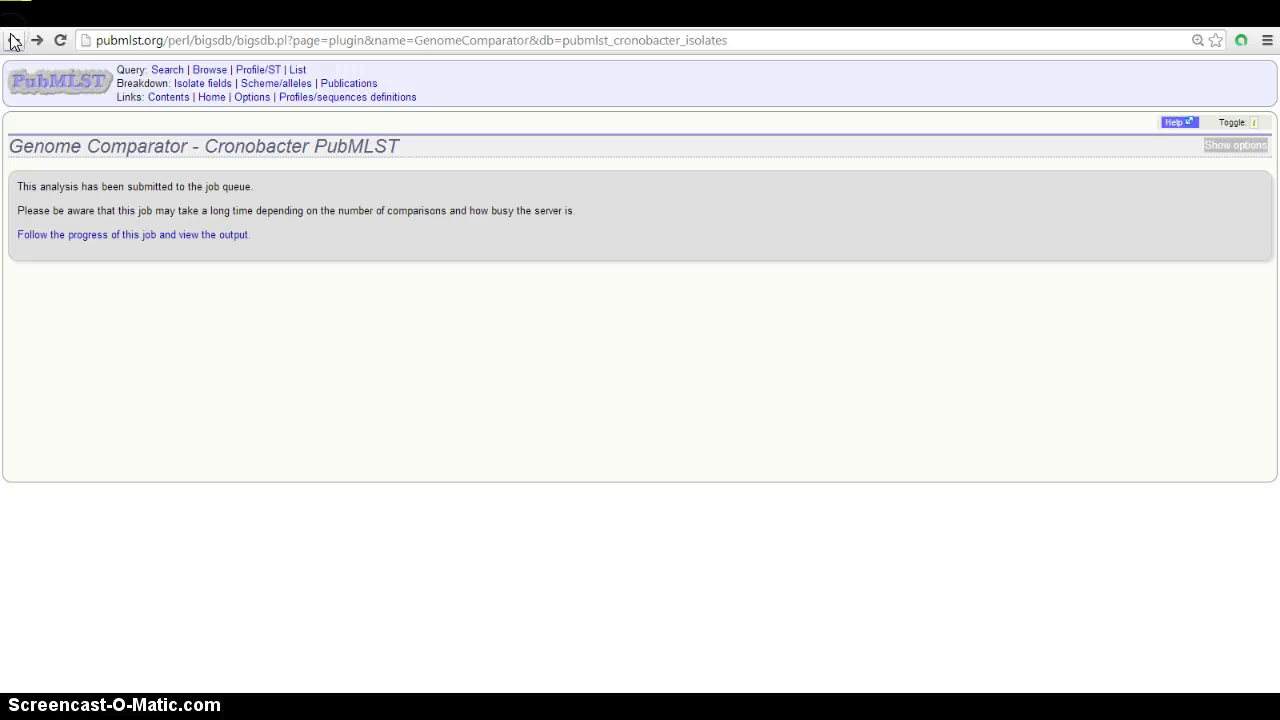
left_click(13, 40)
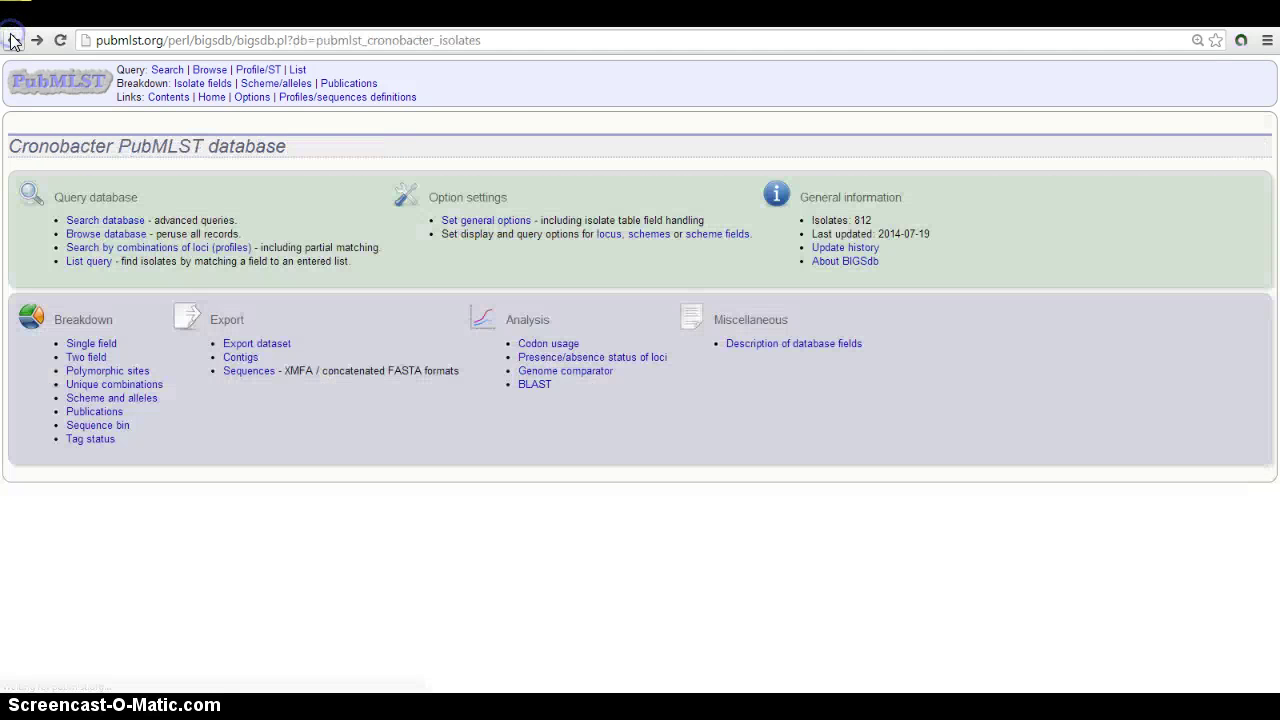
left_click(595, 371)
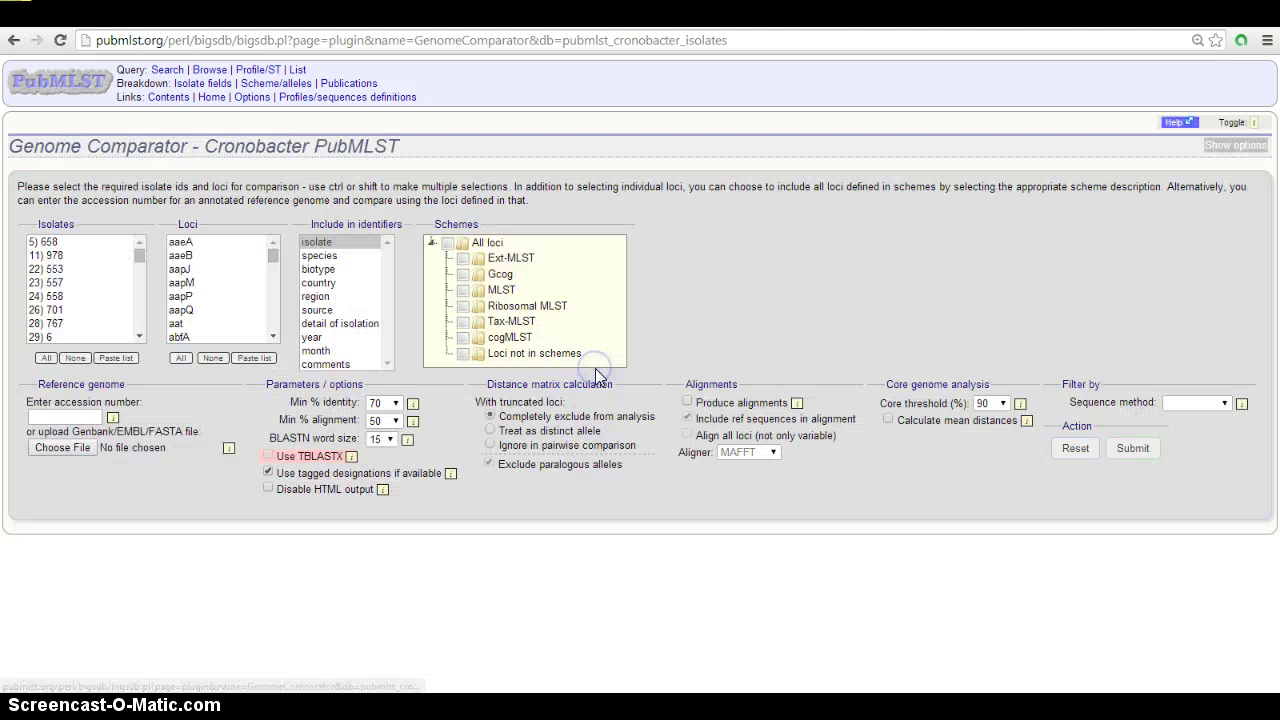
- Submit a comparison of isolates 5) 658 and 26) 701 using the Tax-MLST scheme, with species as the identifier
left_click(50, 242)
left_click(60, 310, "ctrl")
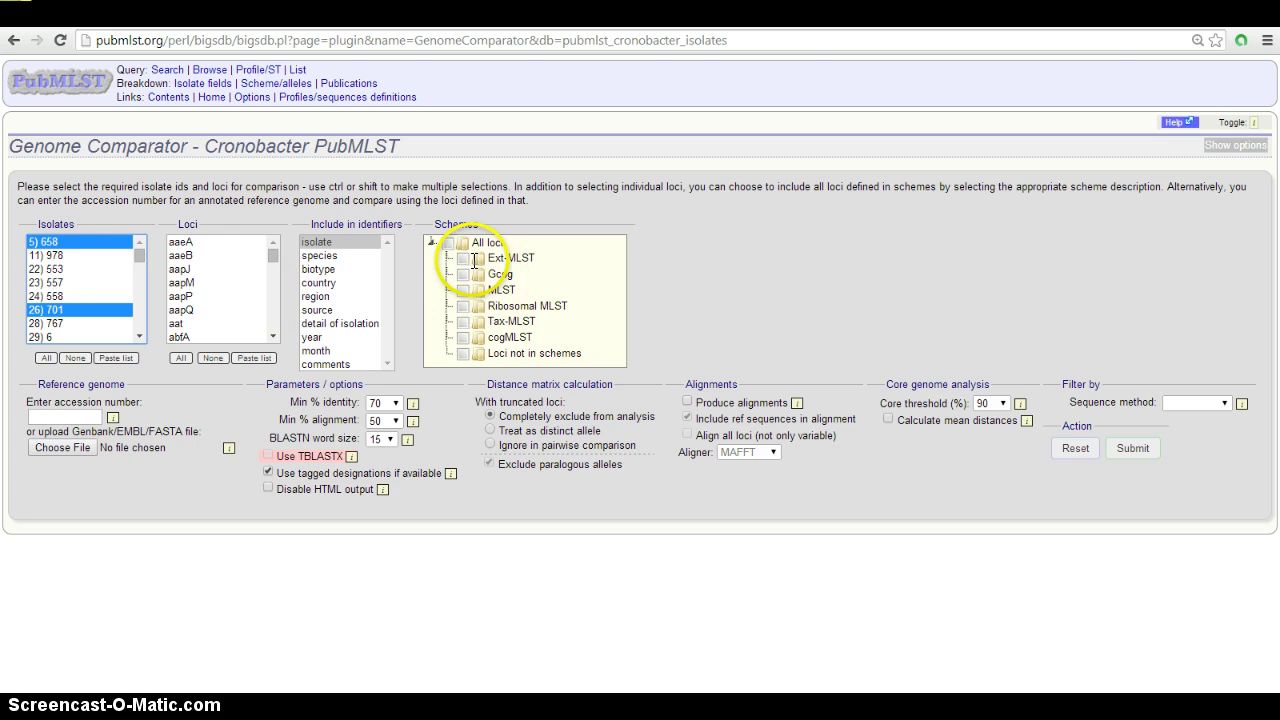
left_click(463, 321)
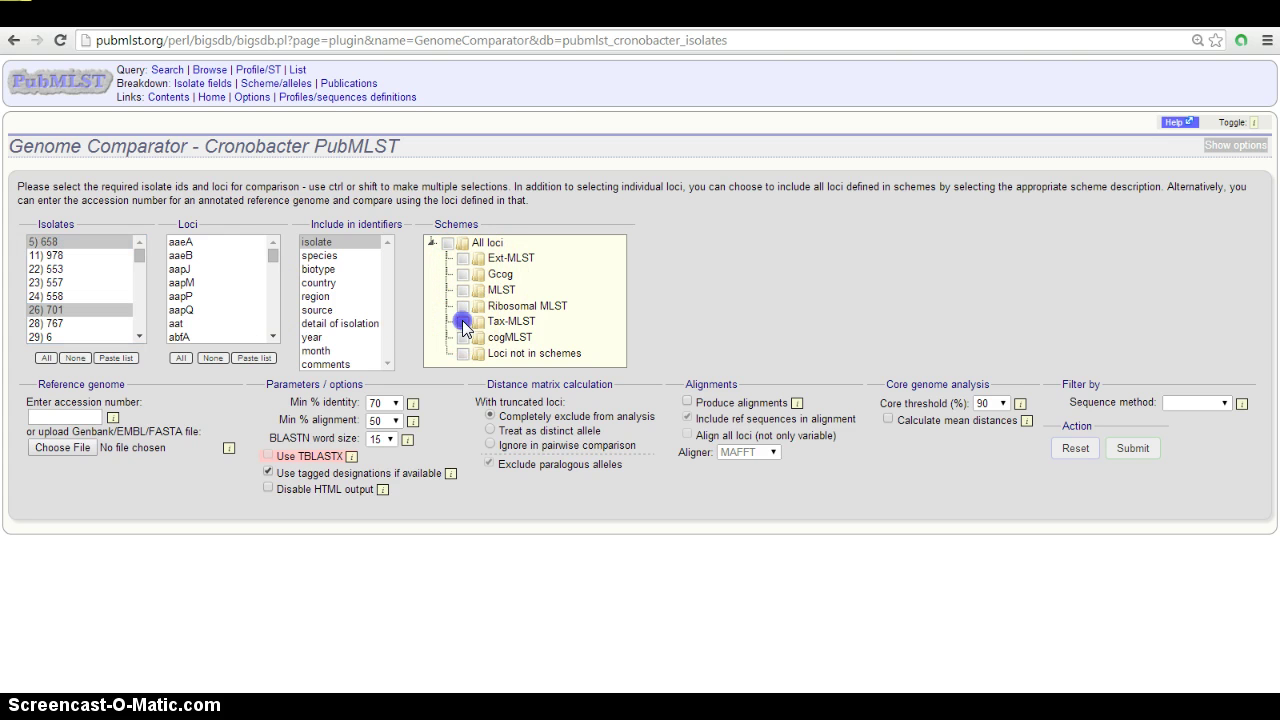
left_click(320, 255)
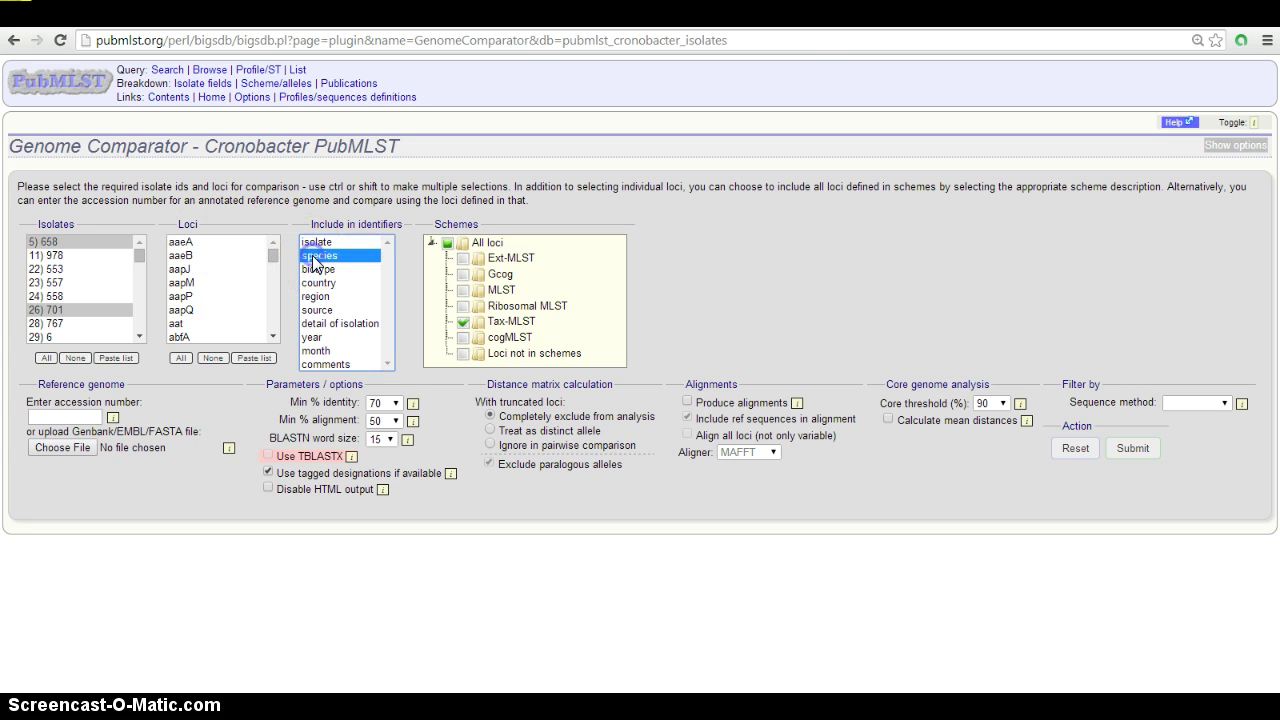
left_click(1134, 448)
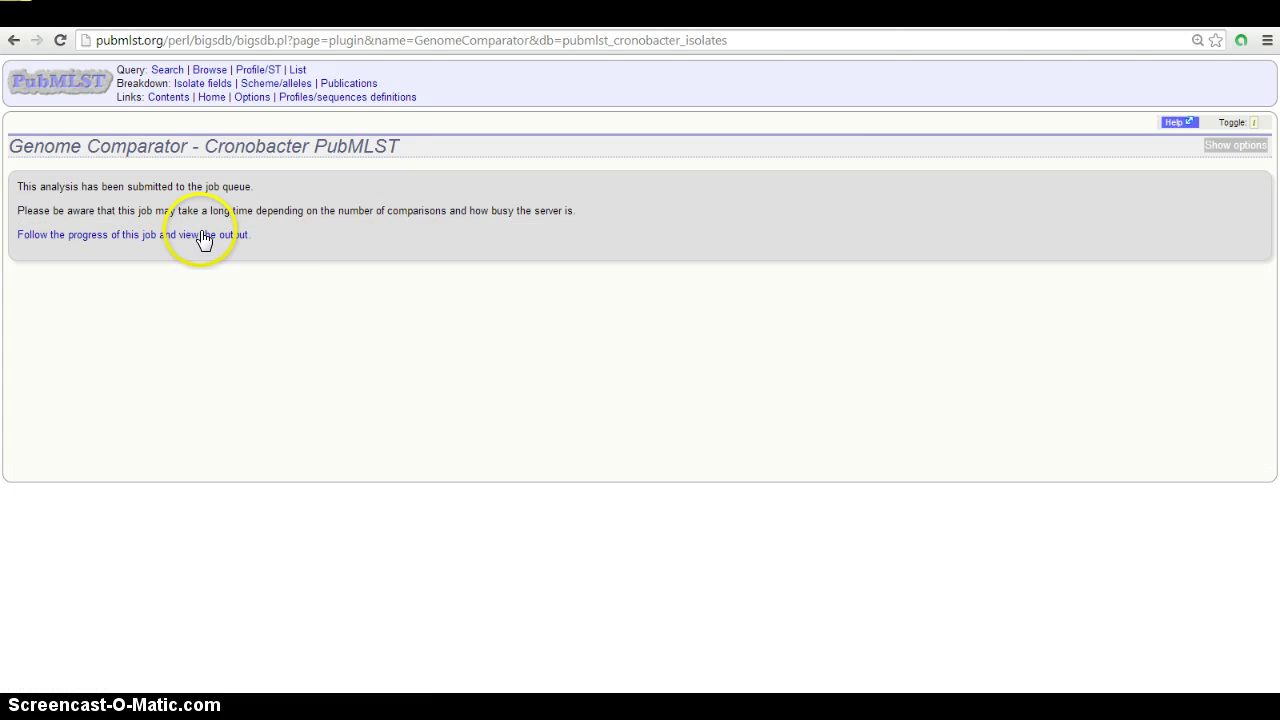
- Follow the two-isolate job and examine its output for variable and exactly matching loci
left_click(202, 233)
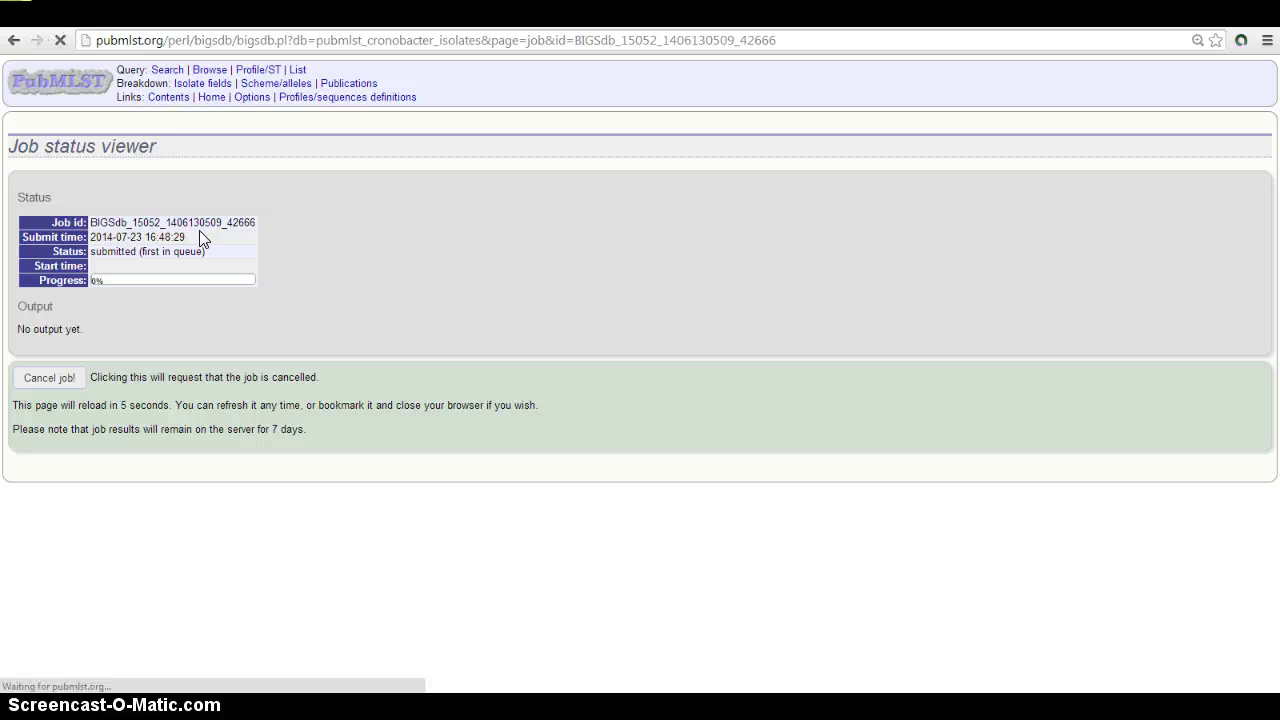
scroll(200, 233, "down", 3)
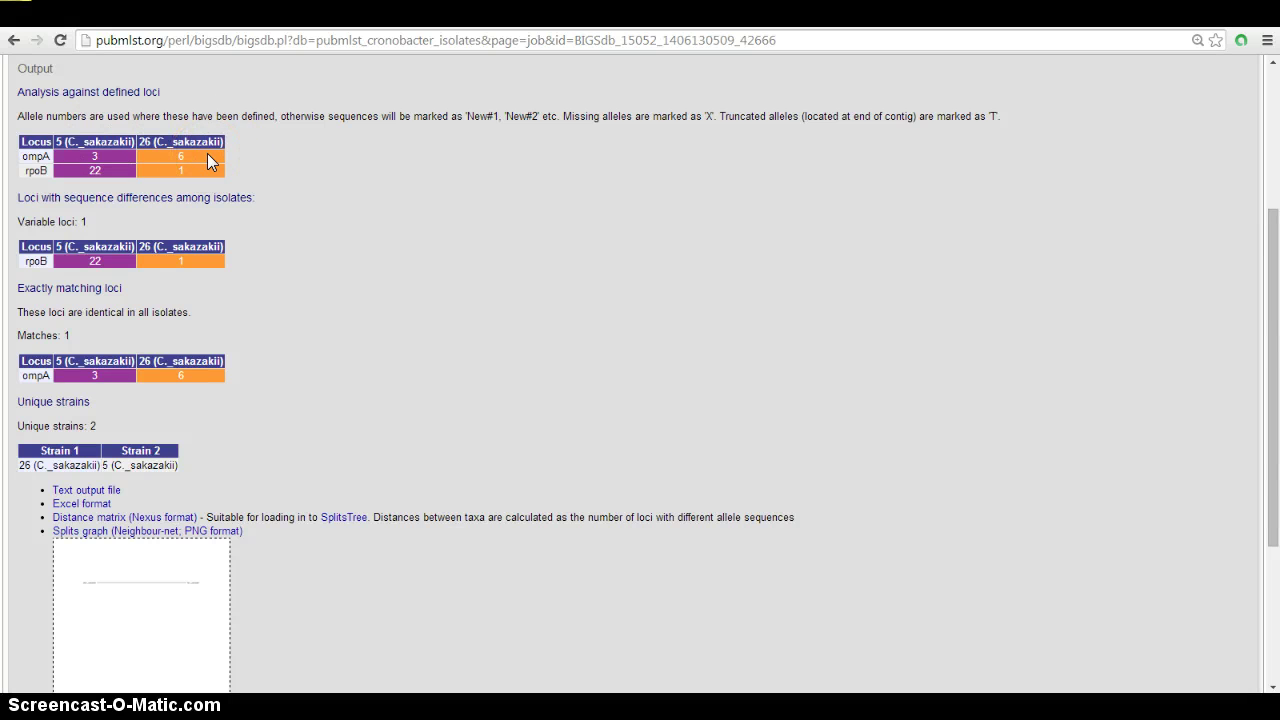
left_click(14, 41)
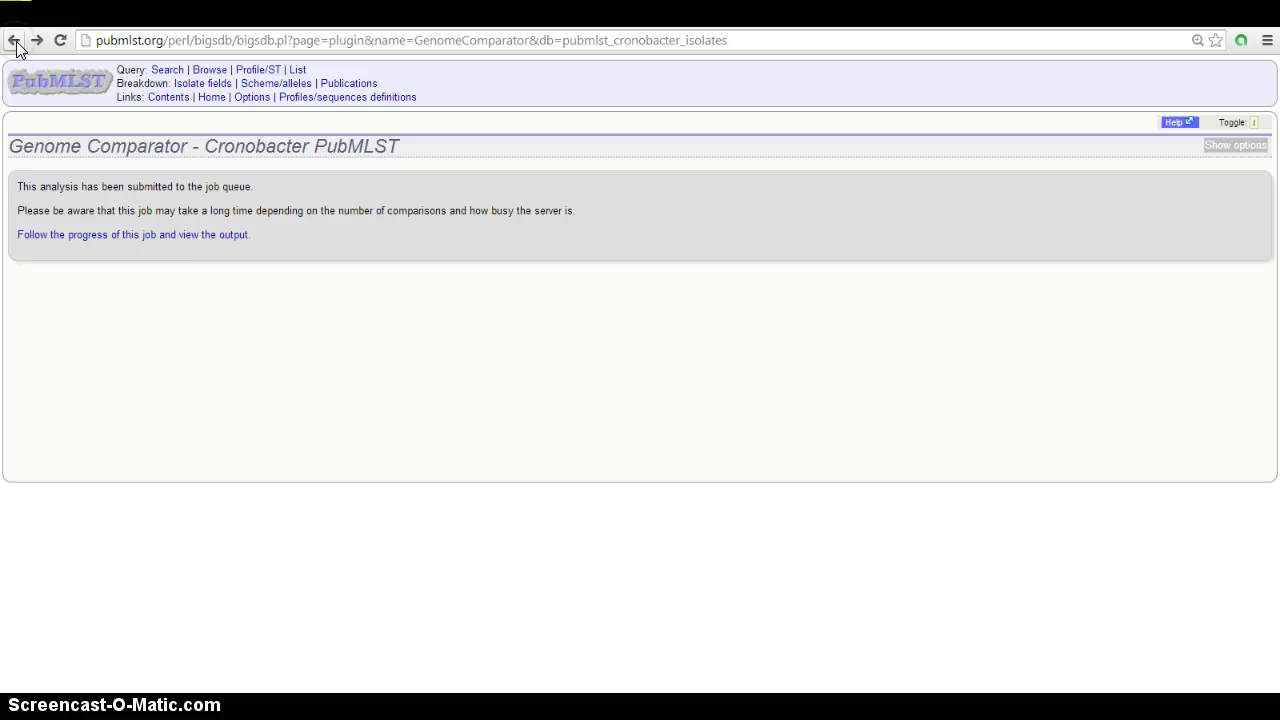
- Return to the Genome Comparator form with the two isolates and select the individual locus aapJ
left_click(14, 41)
left_click(35, 120)
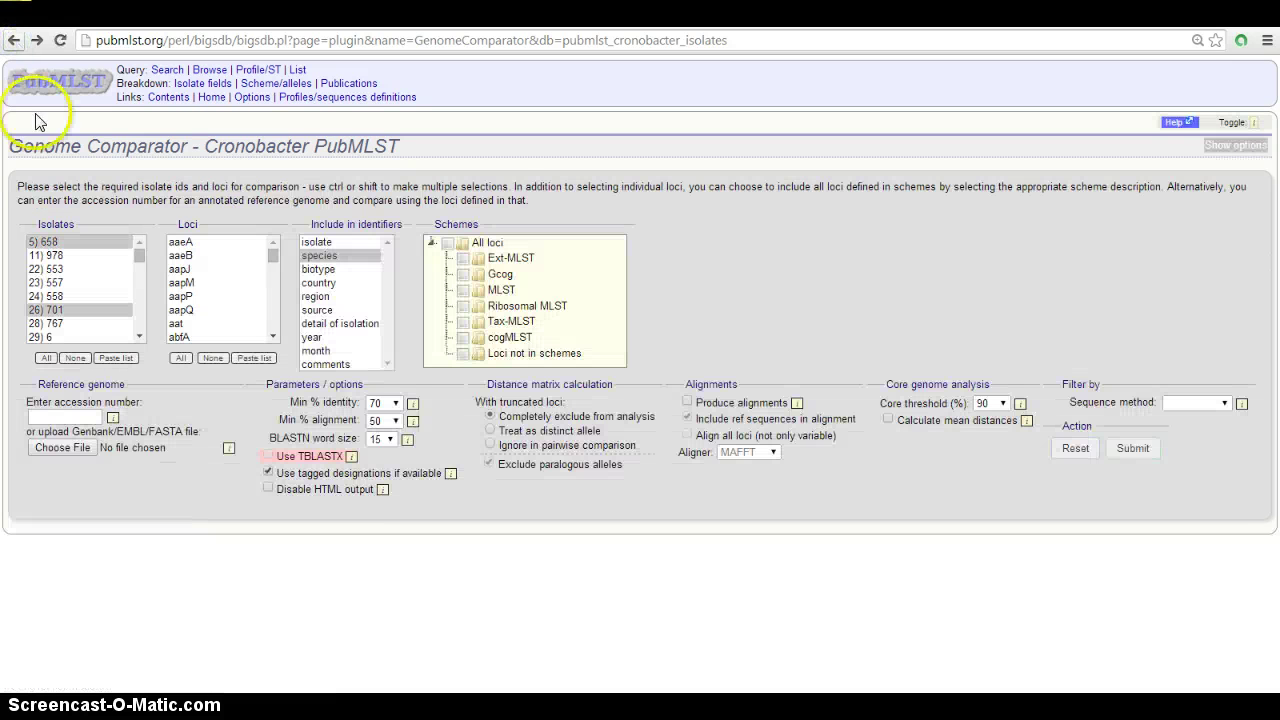
left_click(188, 269)
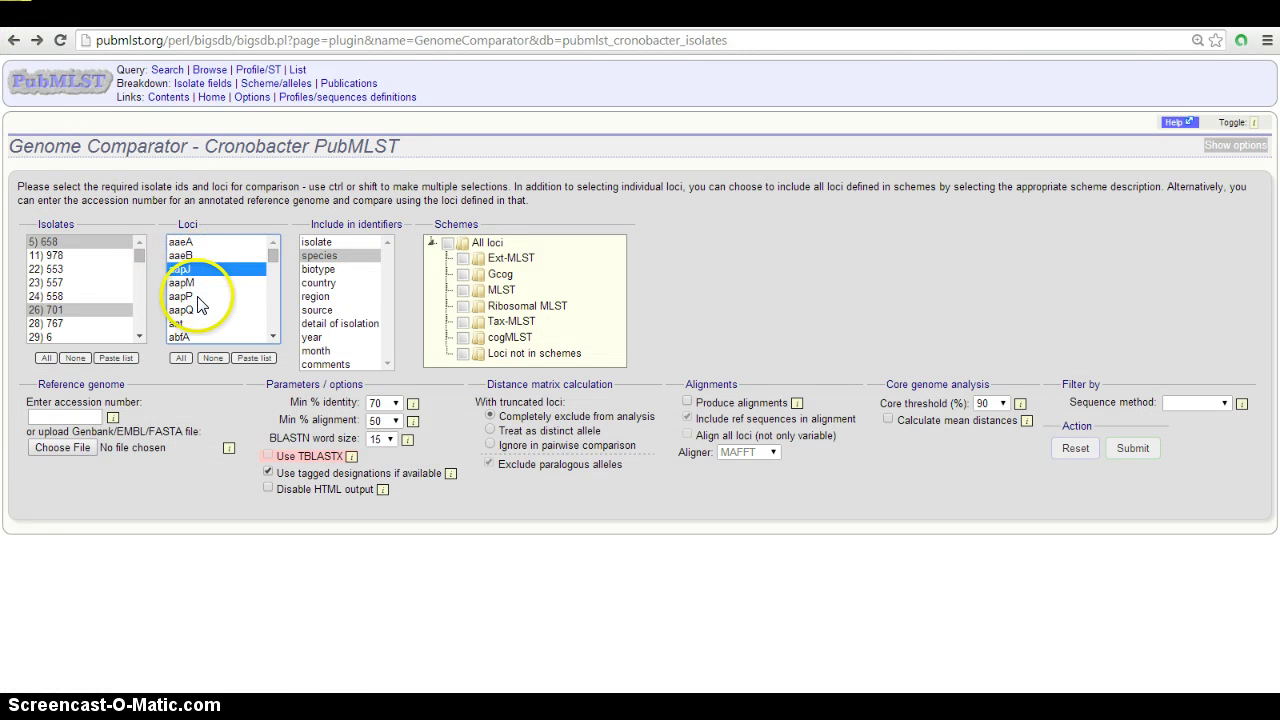
- Select the individual loci aapP, aat and aaeB together and browse further through the loci list
left_click(198, 298)
left_click(208, 323, "ctrl")
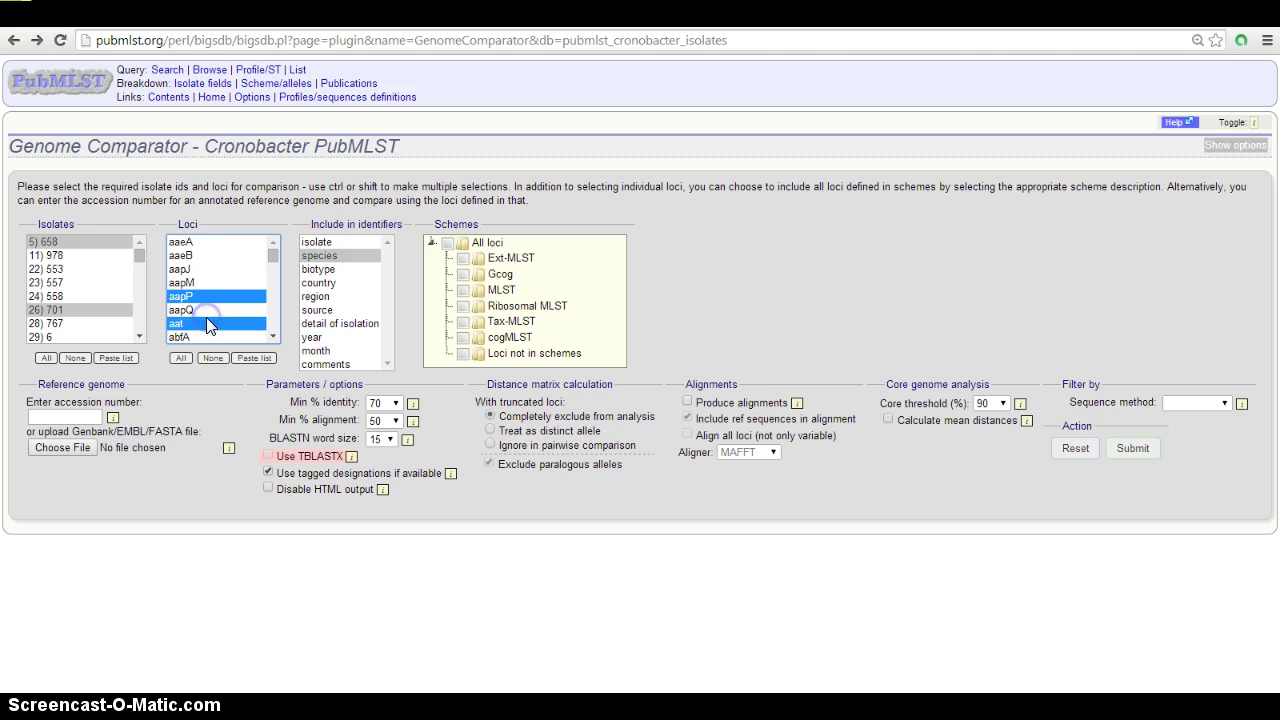
left_click(211, 256, "ctrl")
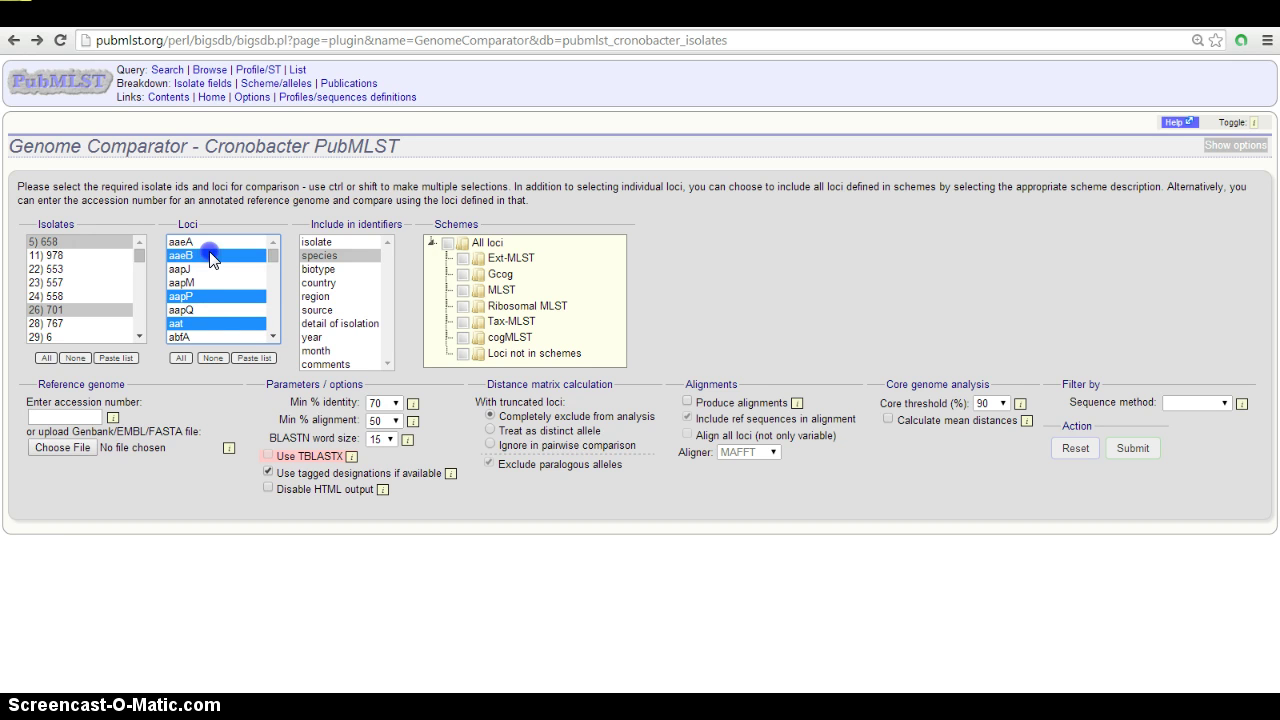
left_click(273, 337)
left_click(273, 337)
scroll(273, 337, "down", 5)
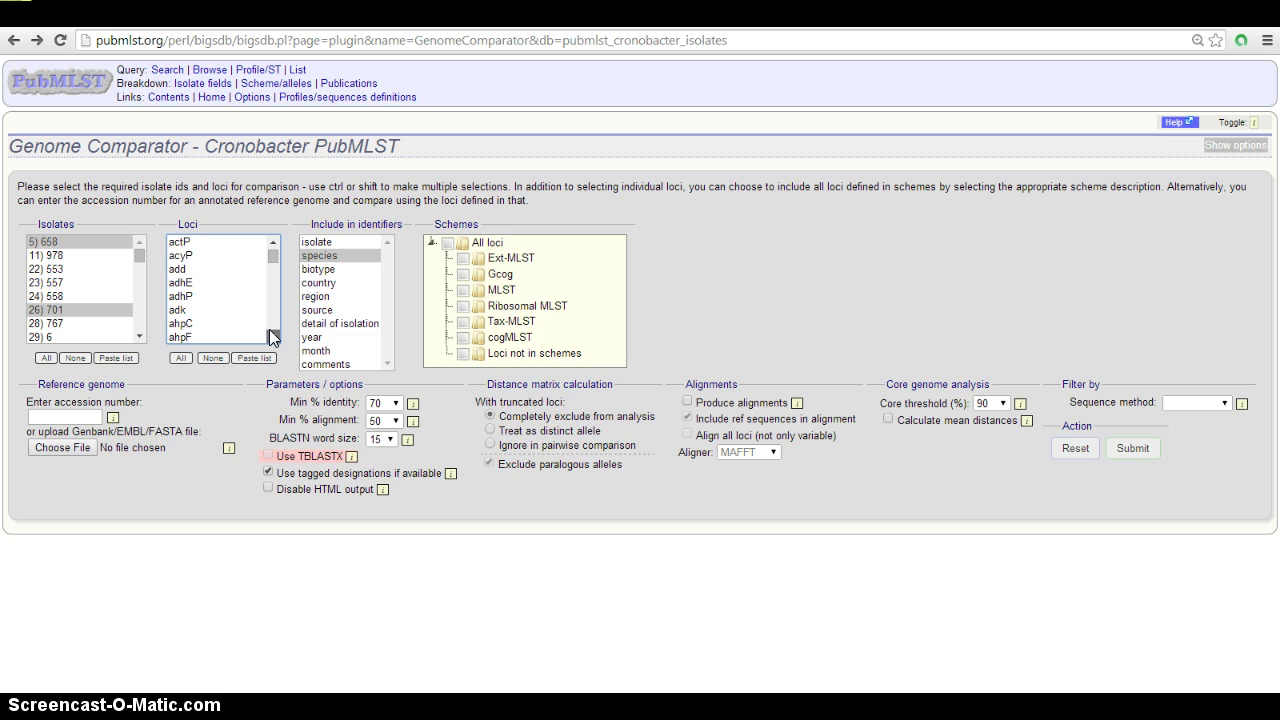
scroll(273, 337, "down", 3)
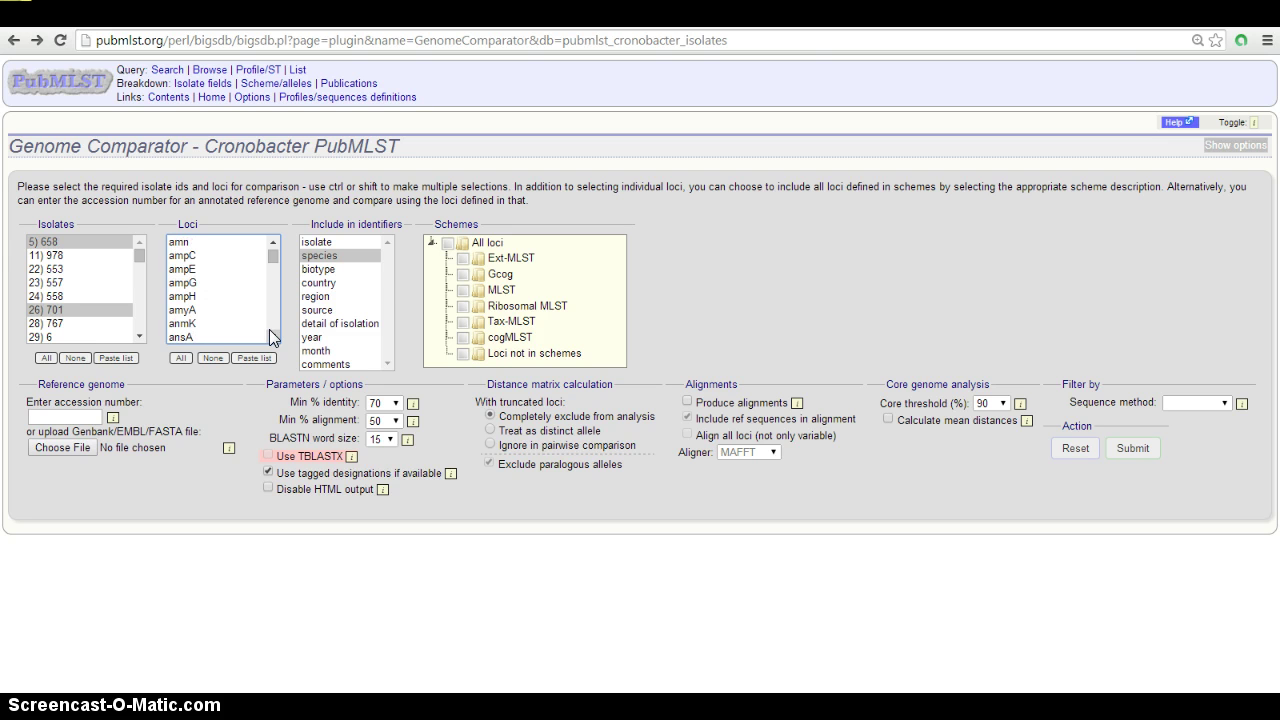
- Clear the loci selection and submit the two-isolate comparison using the Ribosomal MLST scheme
left_click(213, 358)
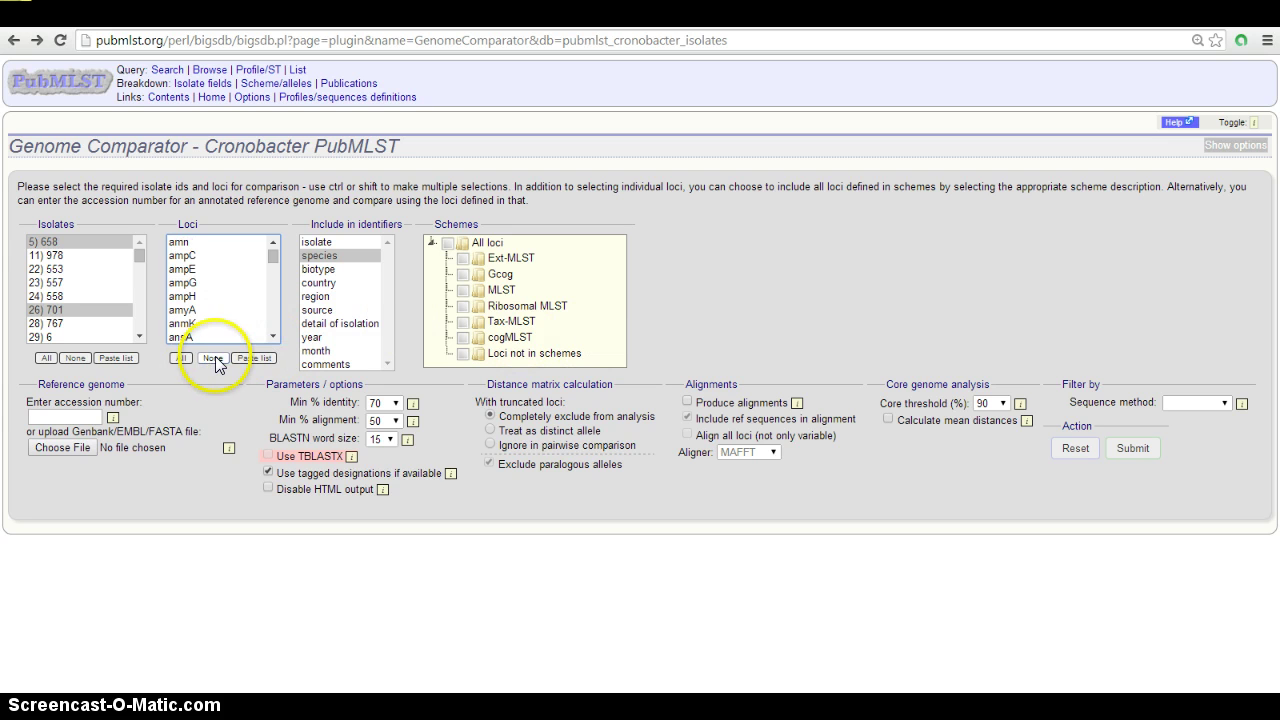
left_click(463, 306)
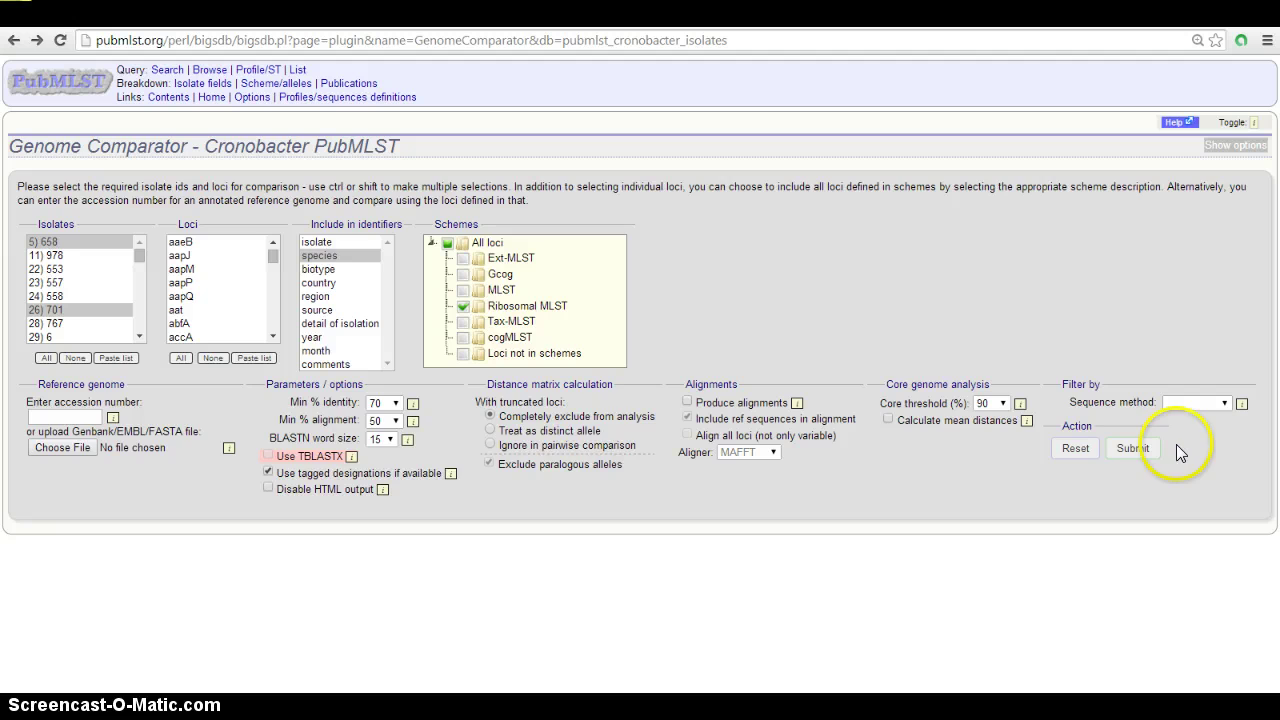
left_click(1140, 449)
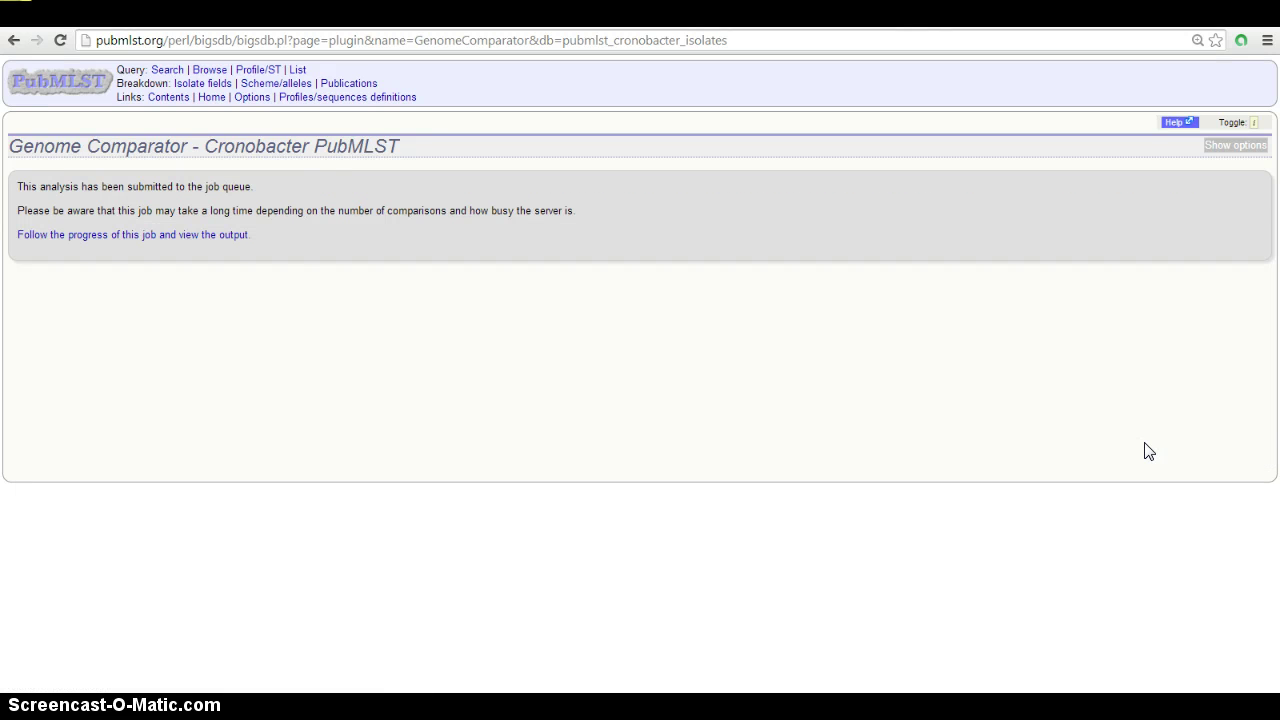
- Follow the ribosomal MLST job and examine the growing allele table for matching, differing and missing alleles between the two isolates
left_click(234, 237)
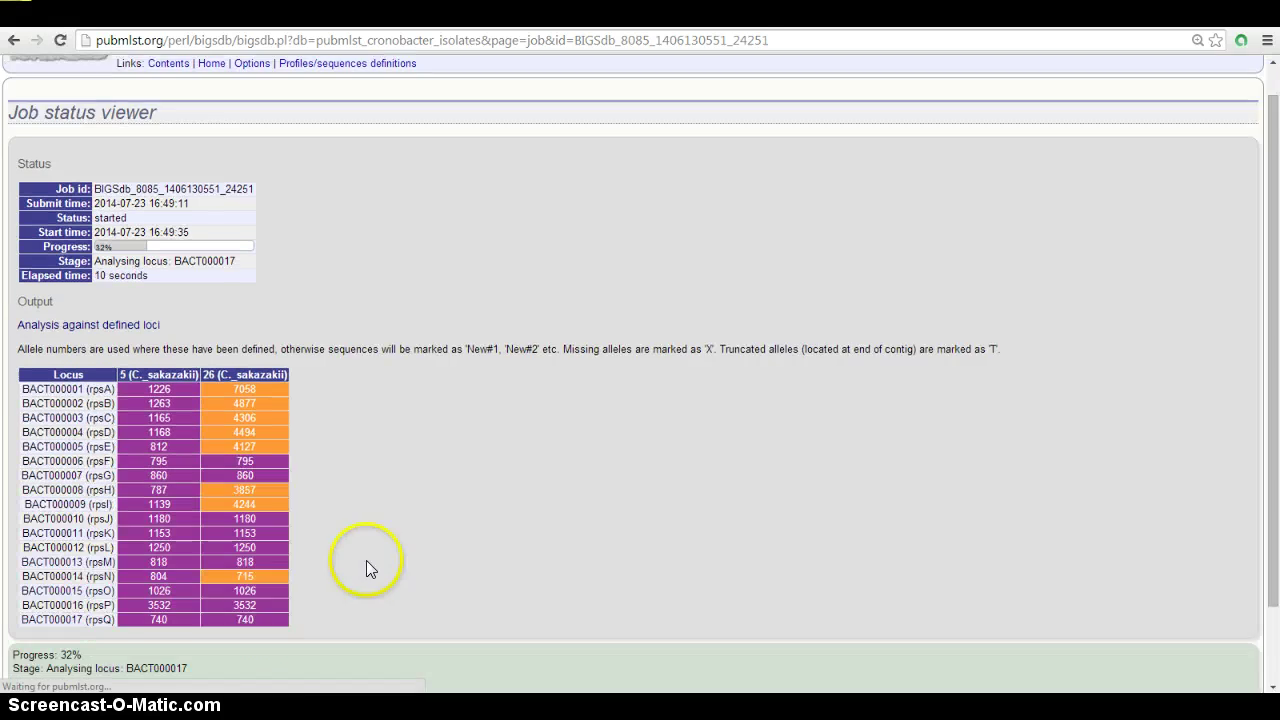
scroll(508, 441, "down", 2)
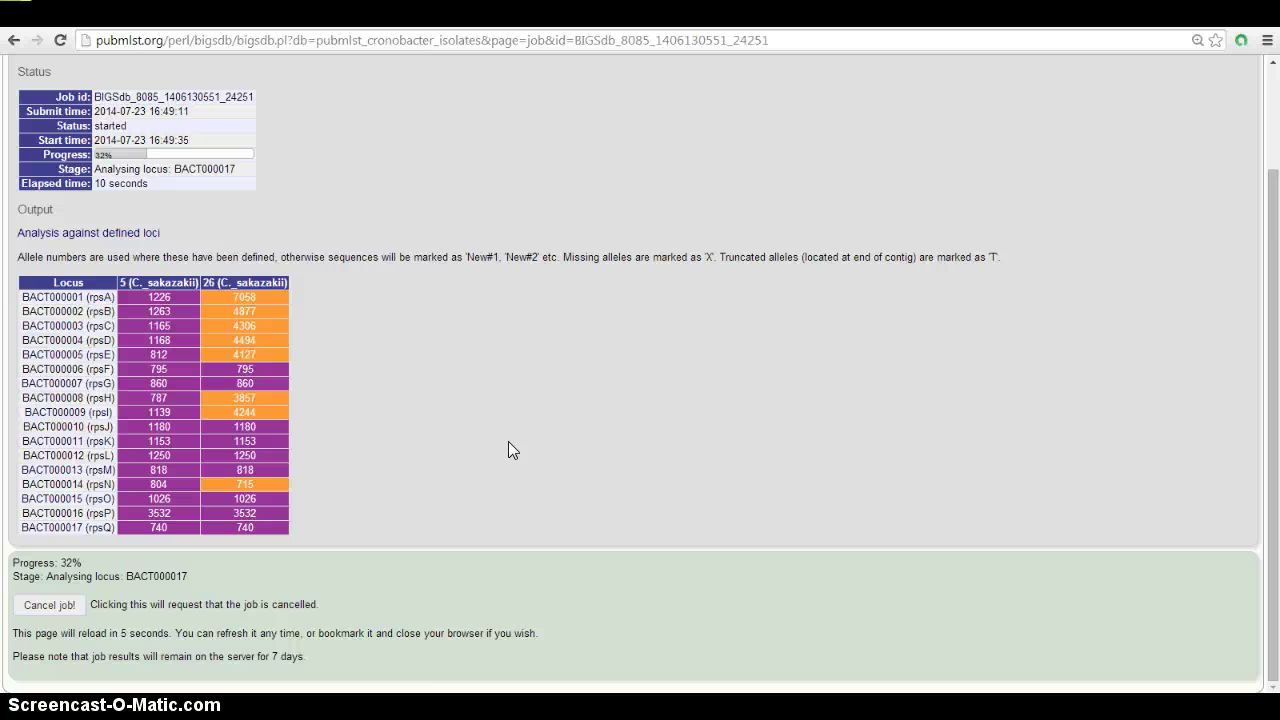
scroll(508, 441, "down", 2)
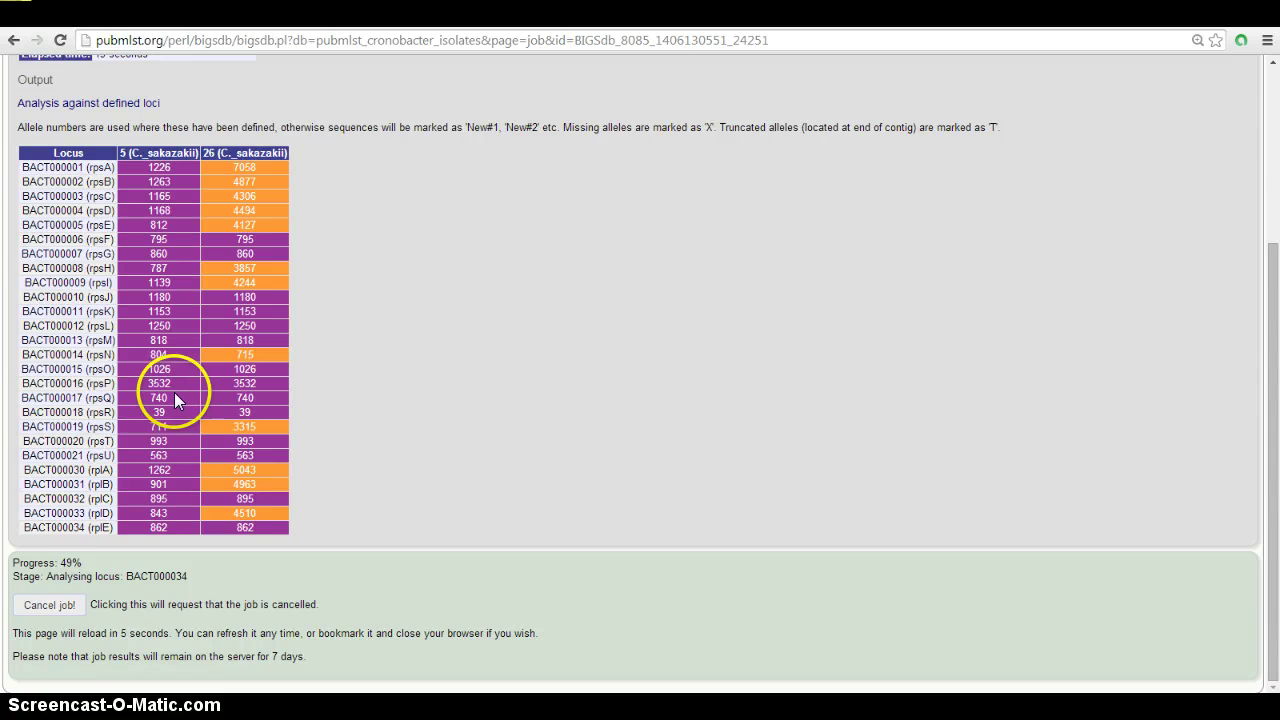
scroll(242, 396, "down", 1)
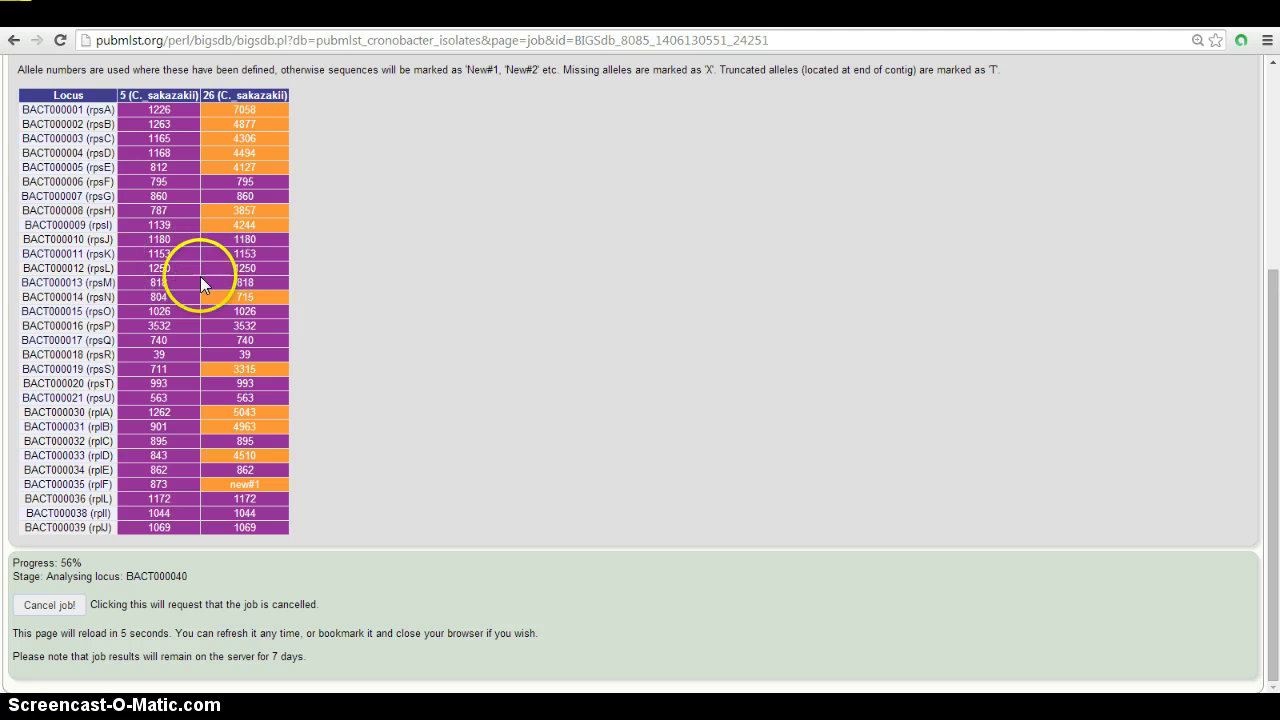
scroll(205, 306, "down", 1)
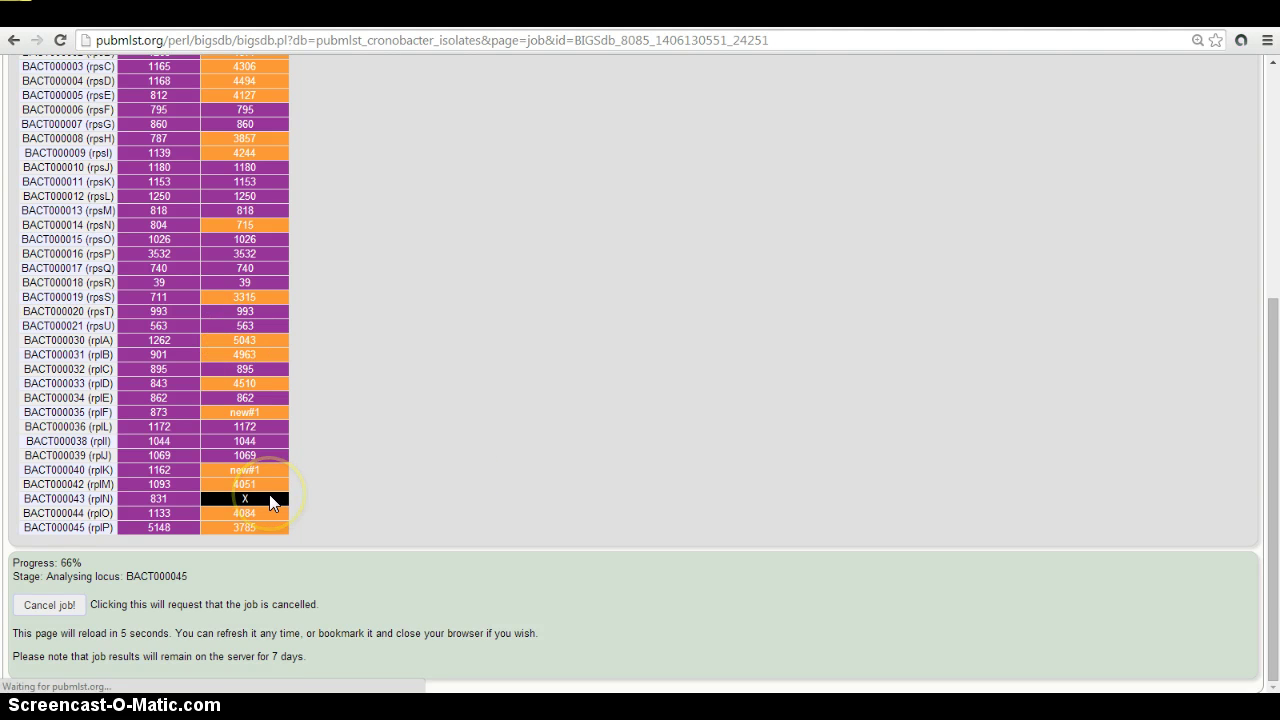
scroll(269, 494, "down", 1)
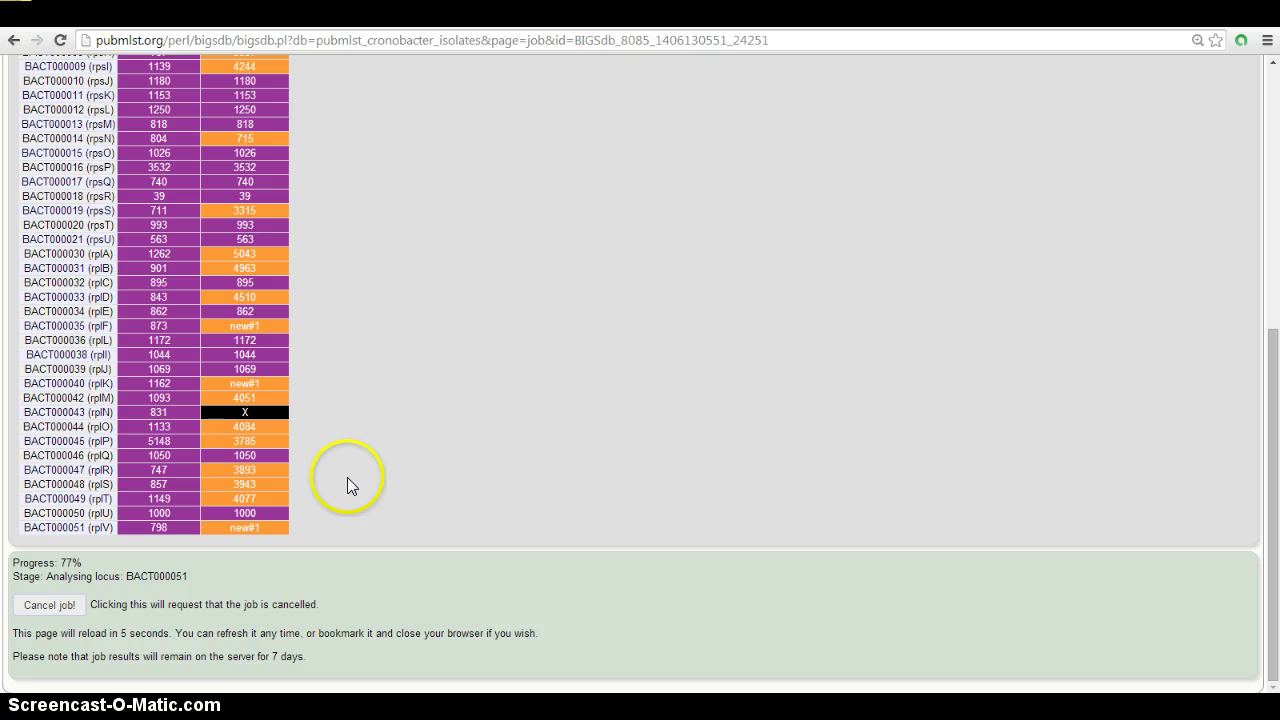
- Examine the finished job's unique strains, downloadable output files and splits graph
left_click(296, 516)
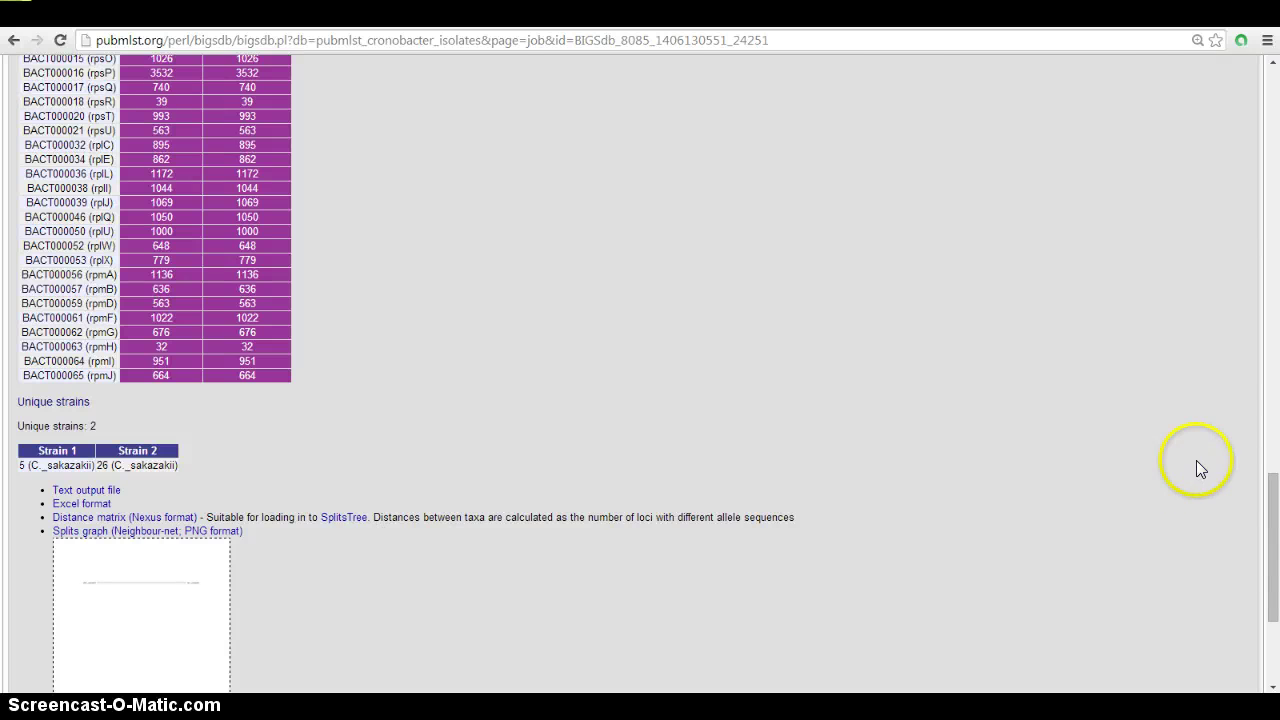
mouse_move(1271, 486)
left_mouse_down()
mouse_move(1273, 440)
mouse_move(1274, 505)
left_mouse_up()
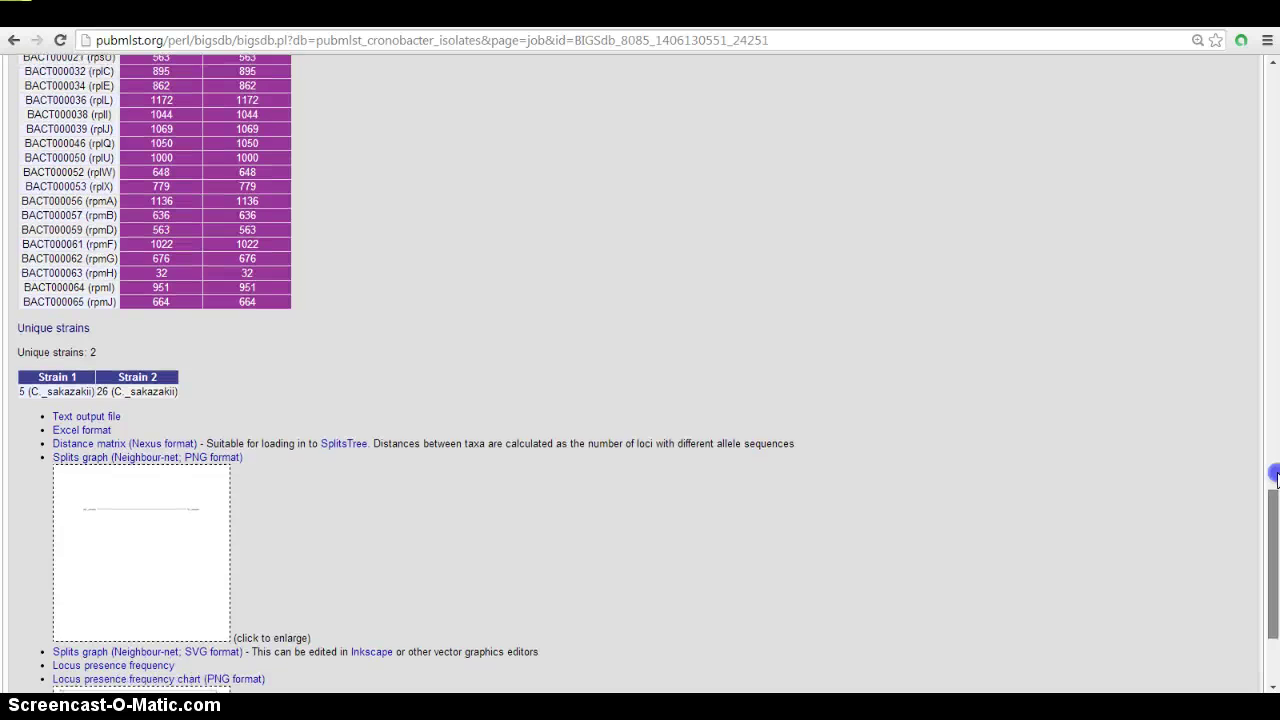
left_click_drag(1274, 505, 1273, 545)
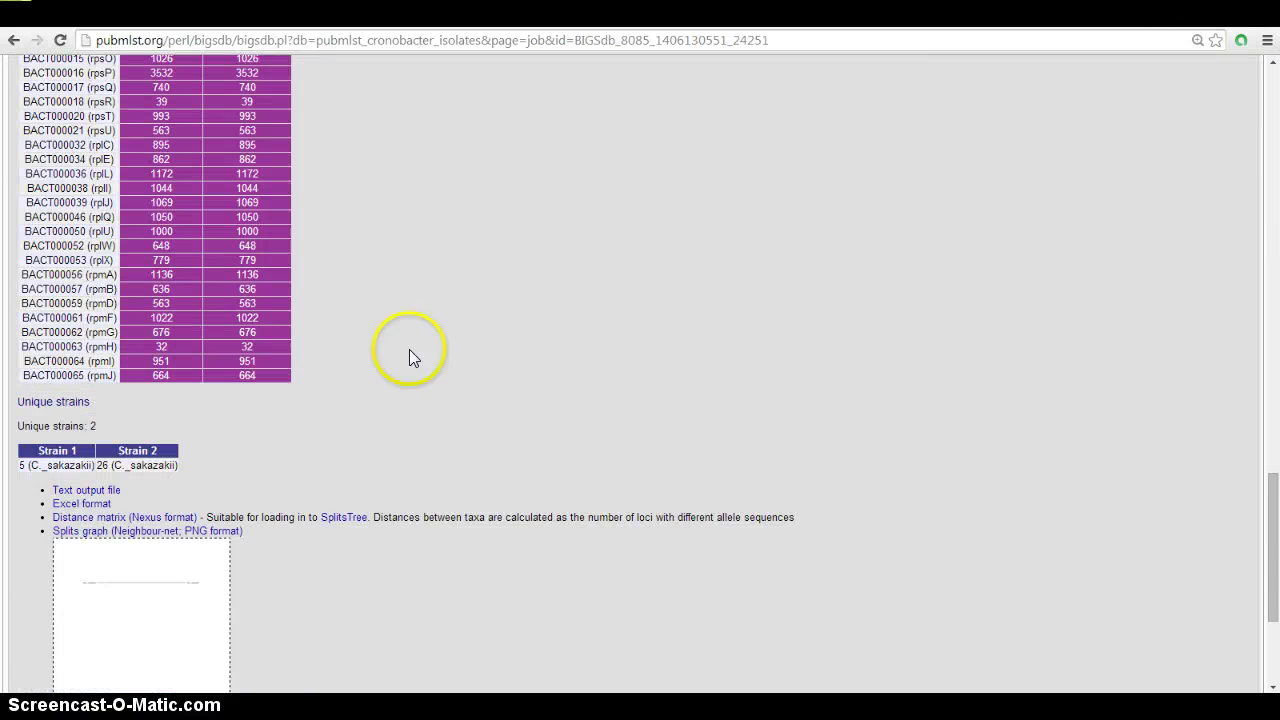
- Return to the Genome Comparator form and submit the same two isolates for comparison using the cogMLST scheme
left_click(14, 41)
left_click(15, 42)
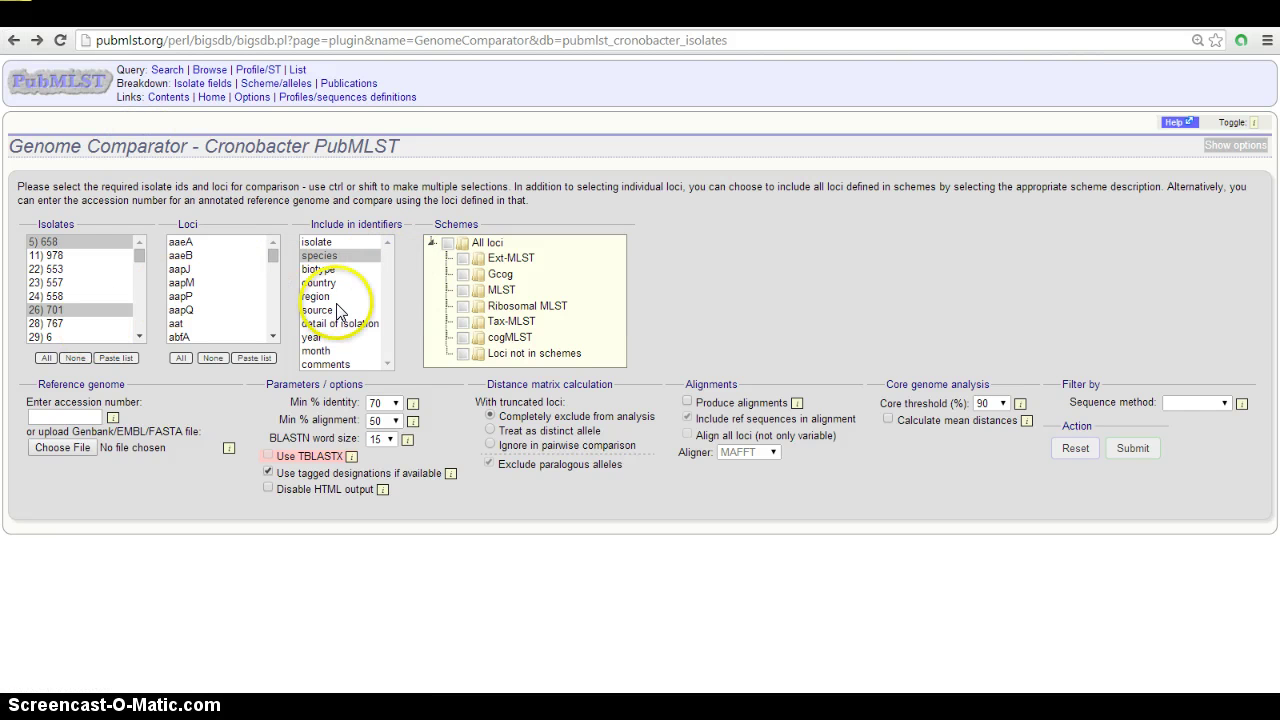
left_click(463, 339)
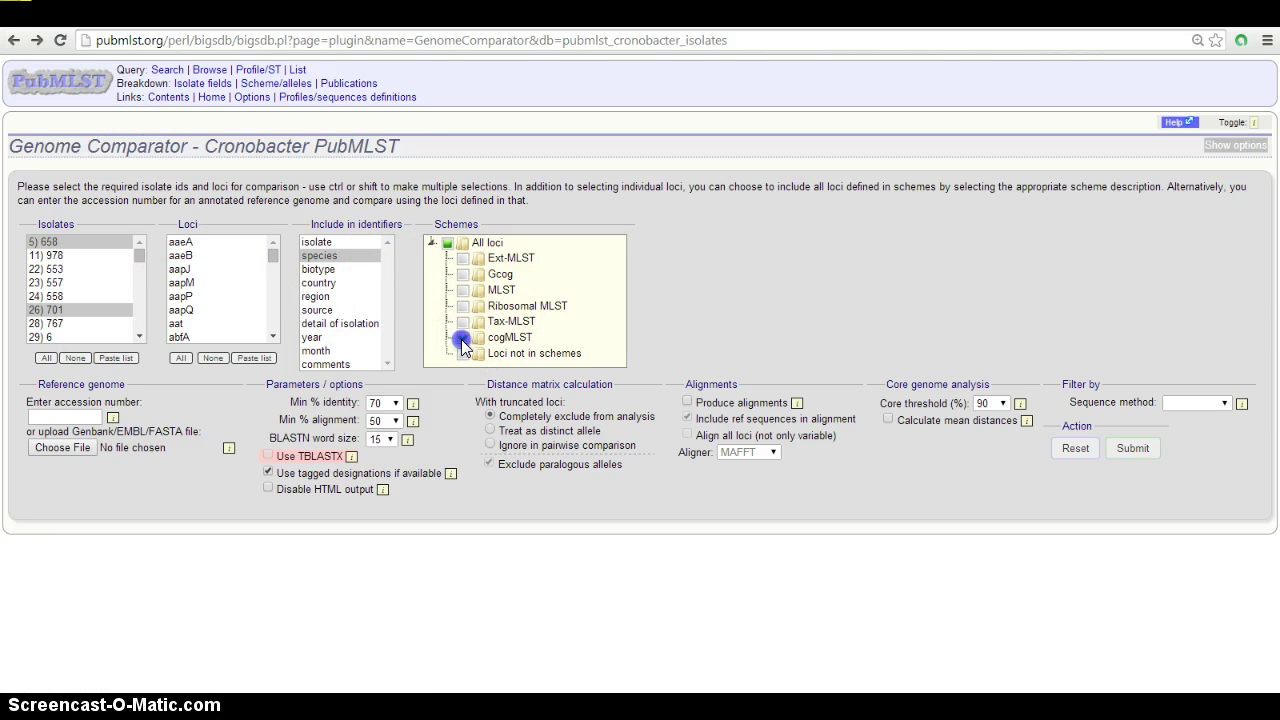
left_click(1131, 449)
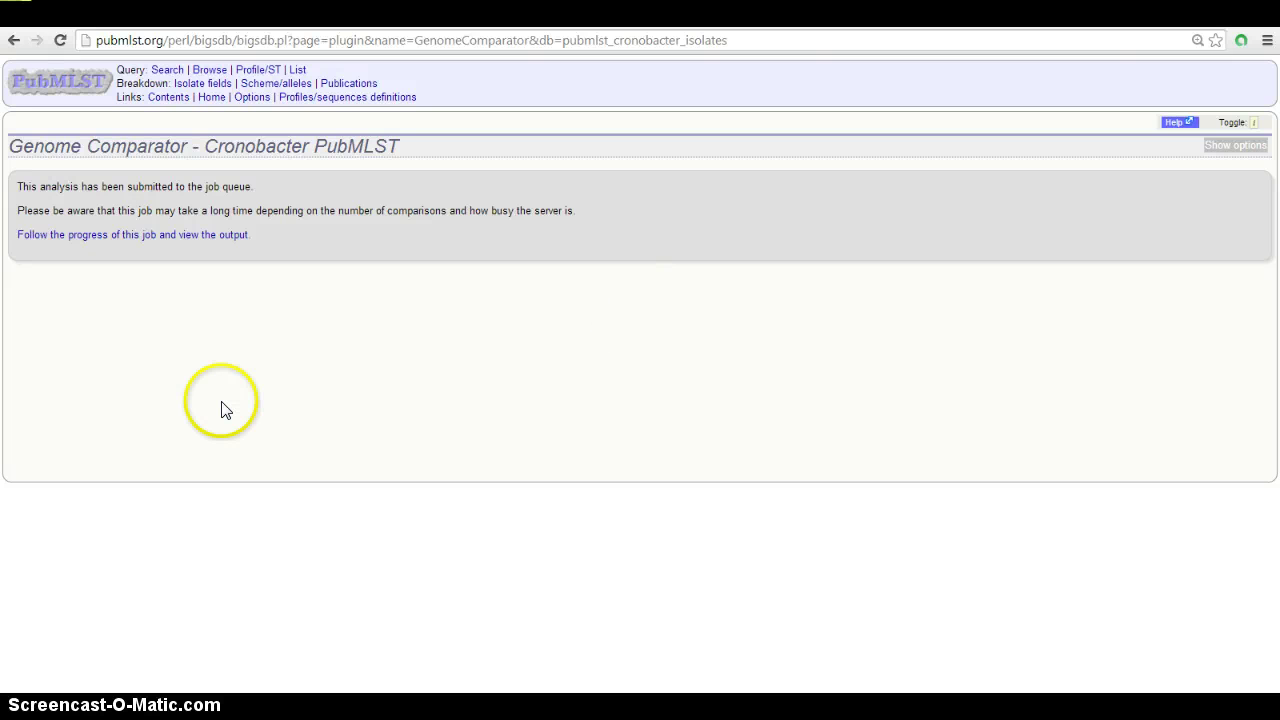
- Follow the cogMLST job to the earlier duplicate job and examine its partial allele table
left_click(199, 242)
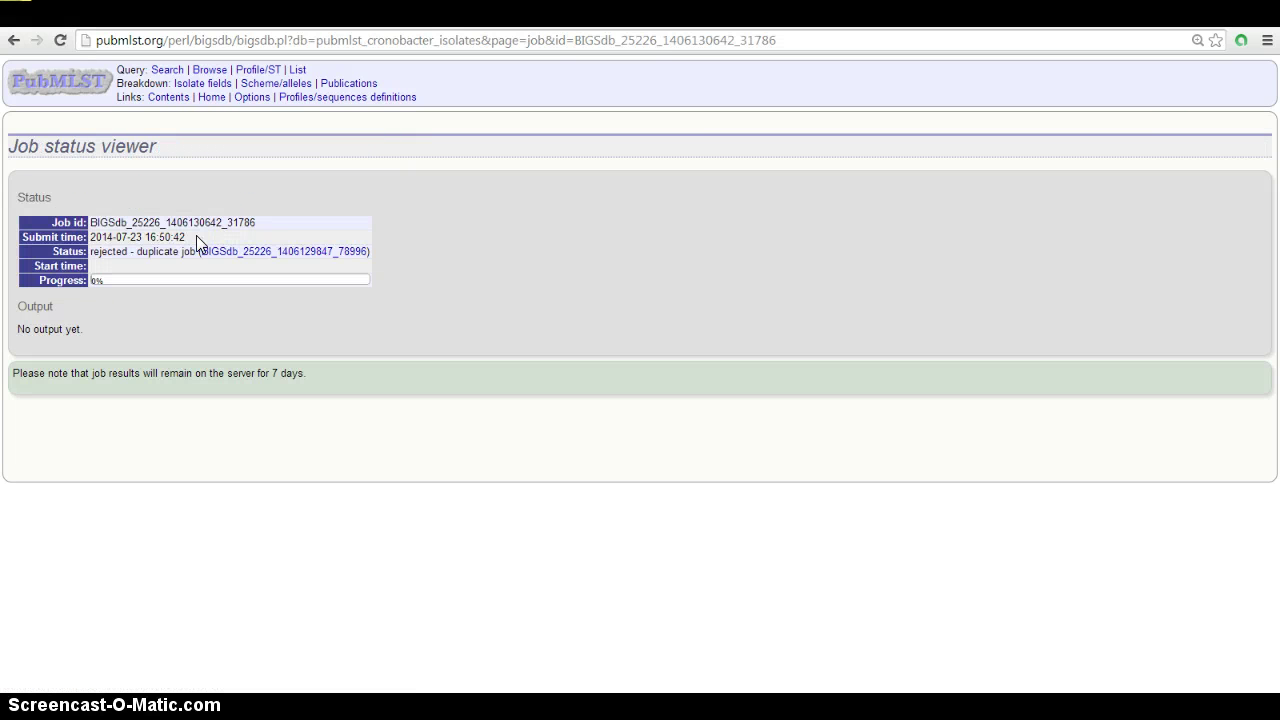
left_click(287, 256)
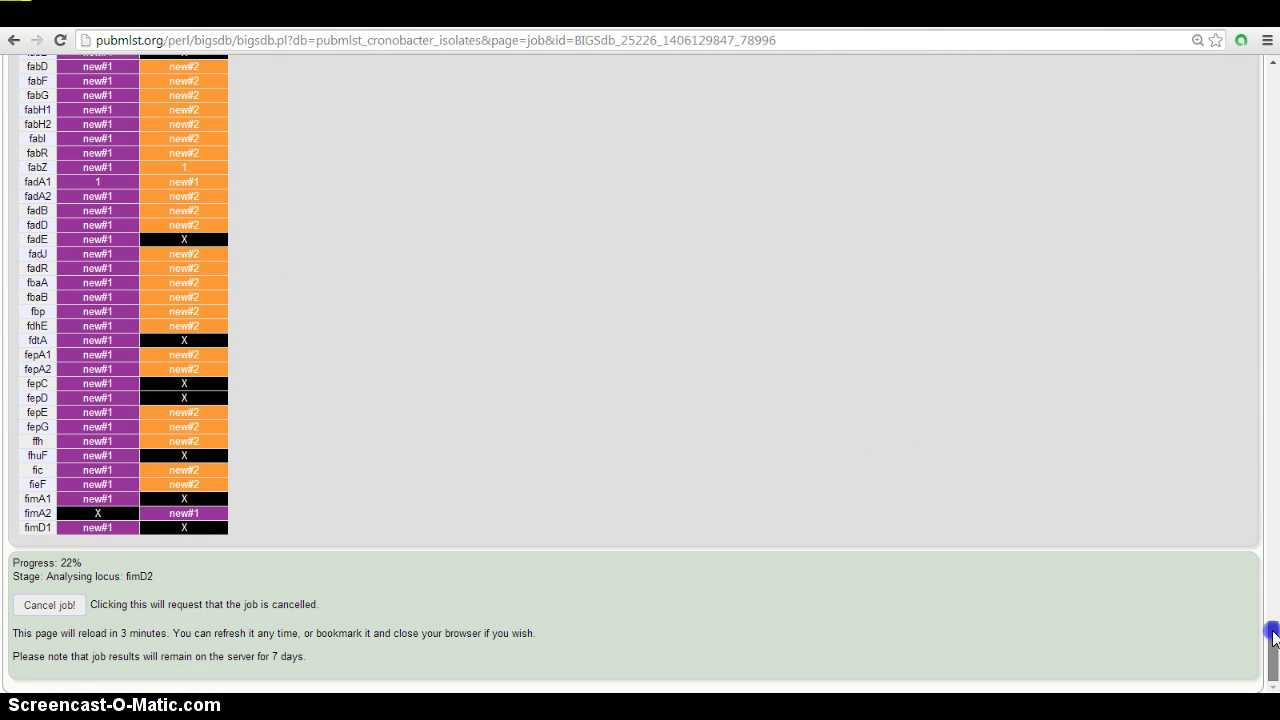
mouse_move(1273, 638)
left_mouse_down()
mouse_move(1275, 120)
mouse_move(1275, 650)
left_mouse_up()
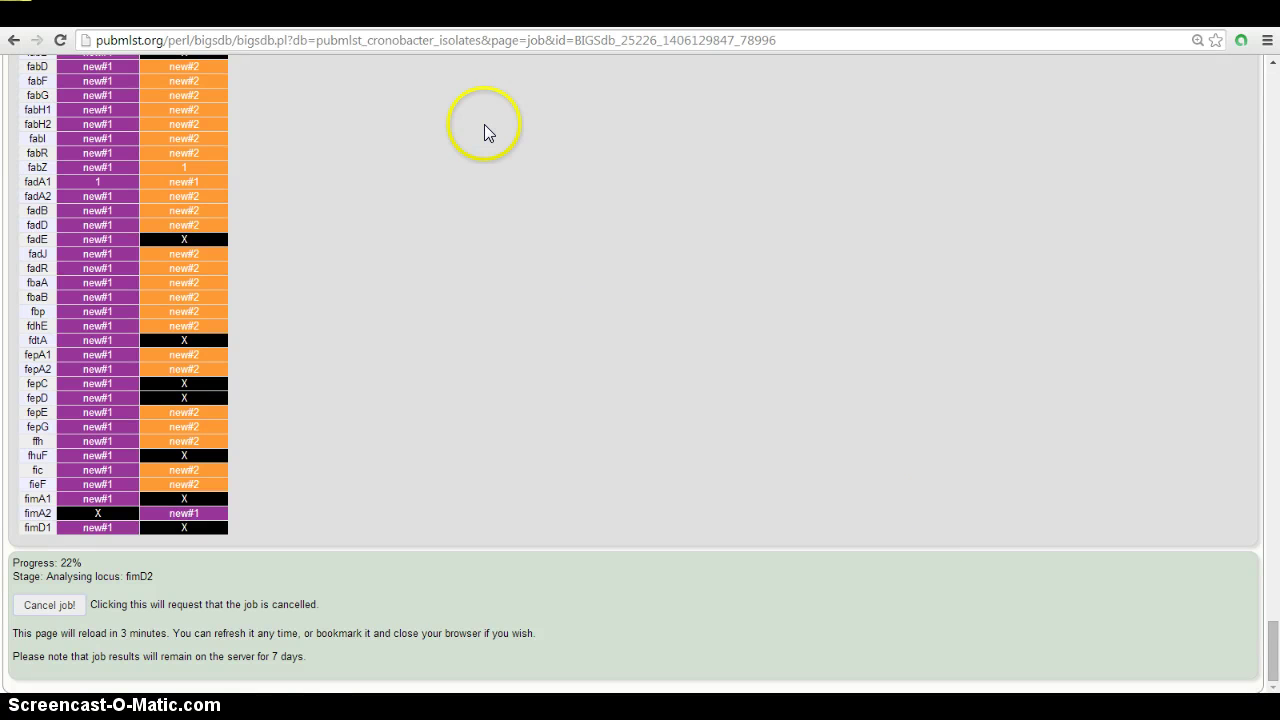
- Go back to the Cronobacter database page, open the BLAST analysis and select all isolates
left_click(14, 41)
left_click(14, 41)
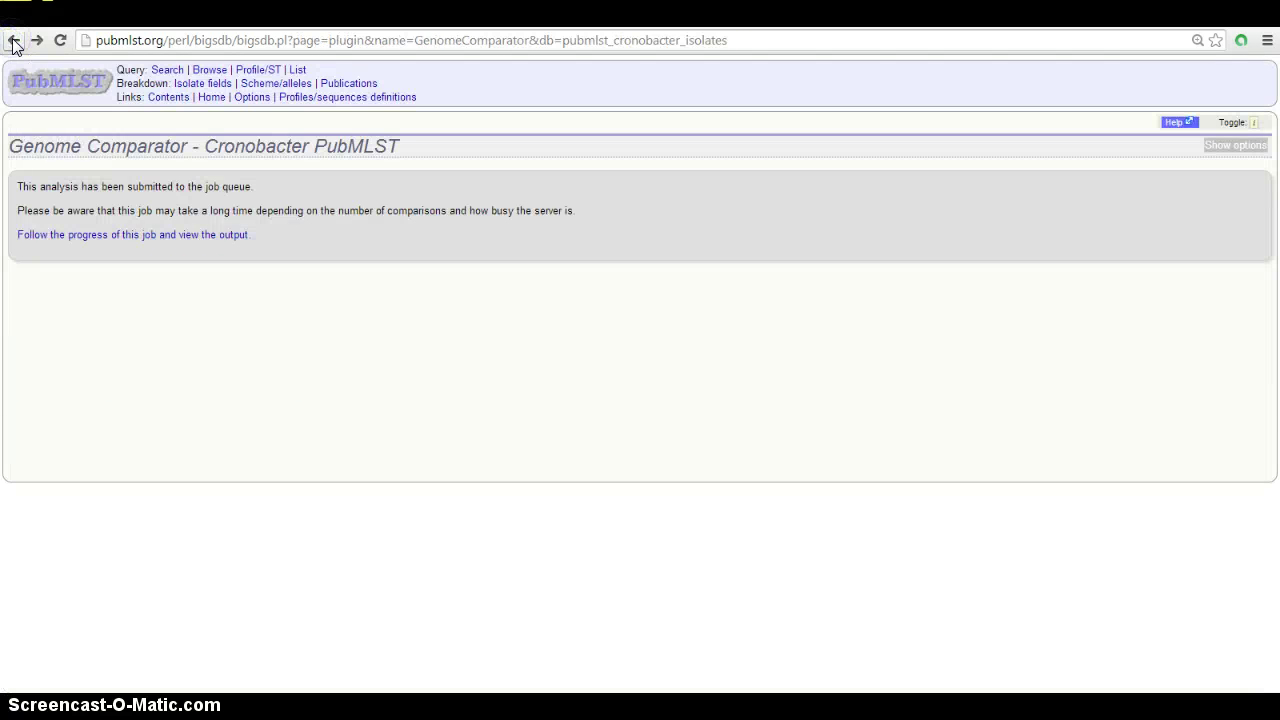
left_click(14, 41)
left_click(14, 41)
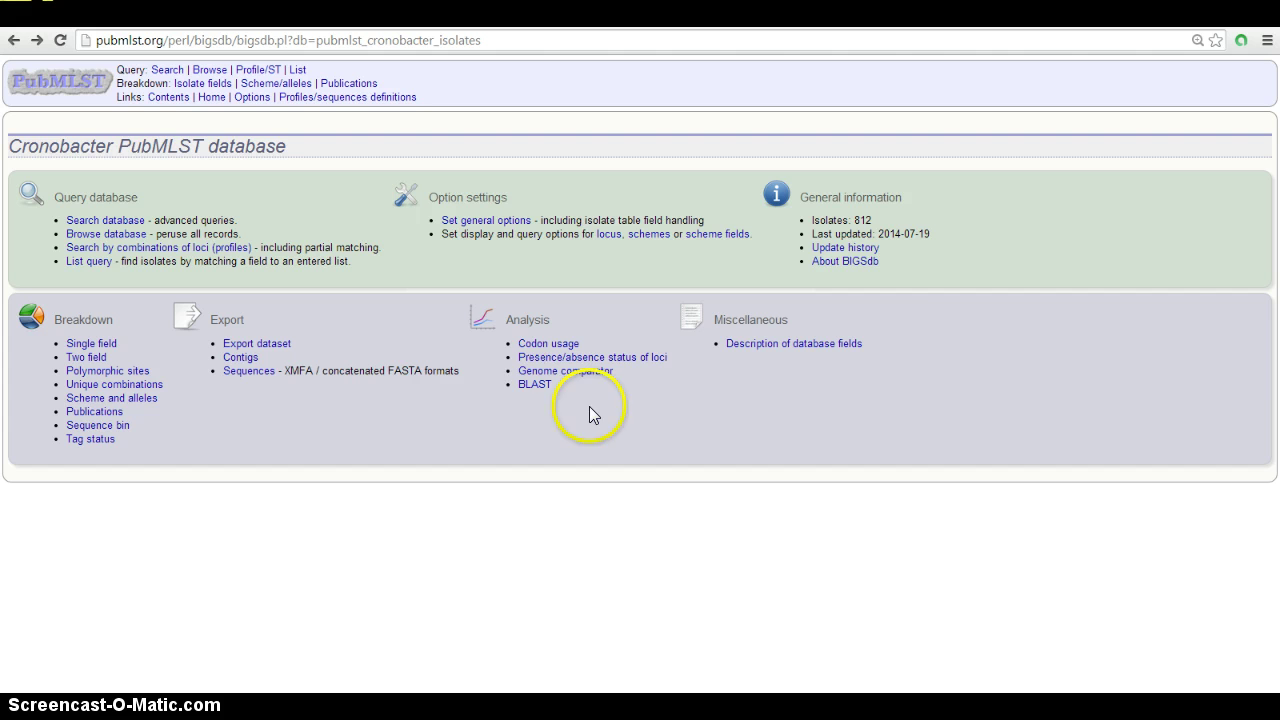
left_click(534, 383)
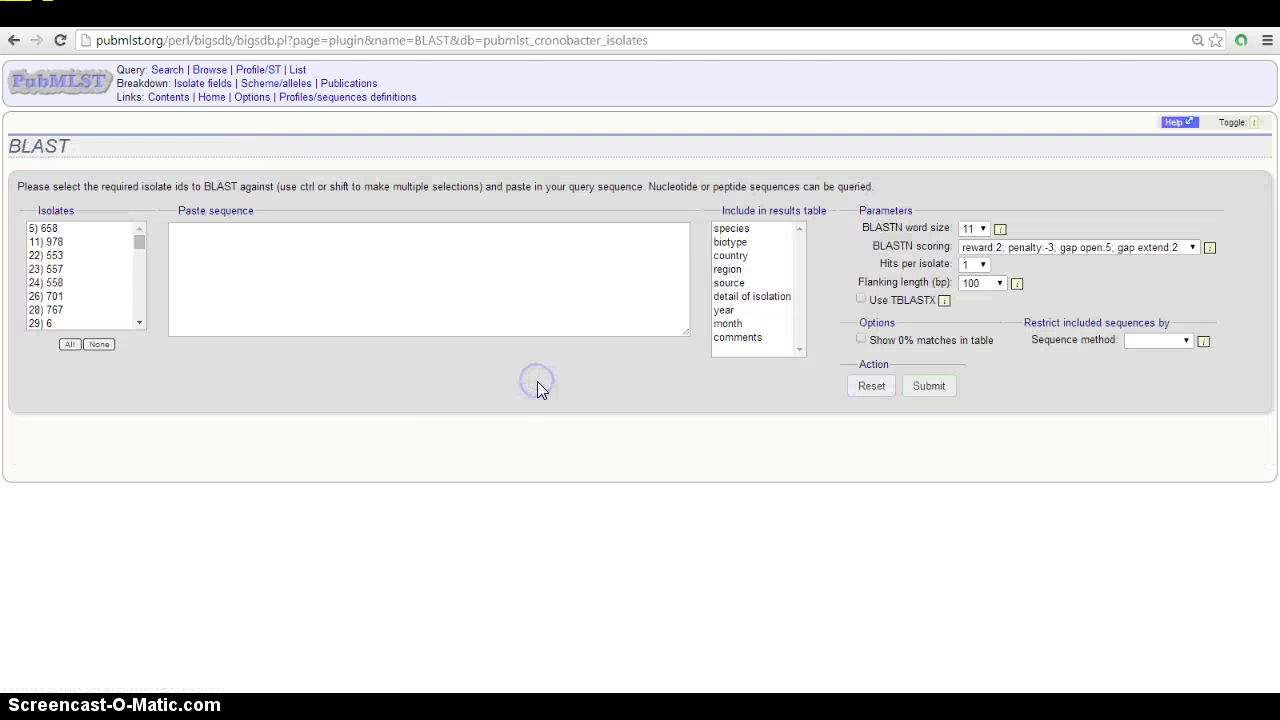
left_click(70, 344)
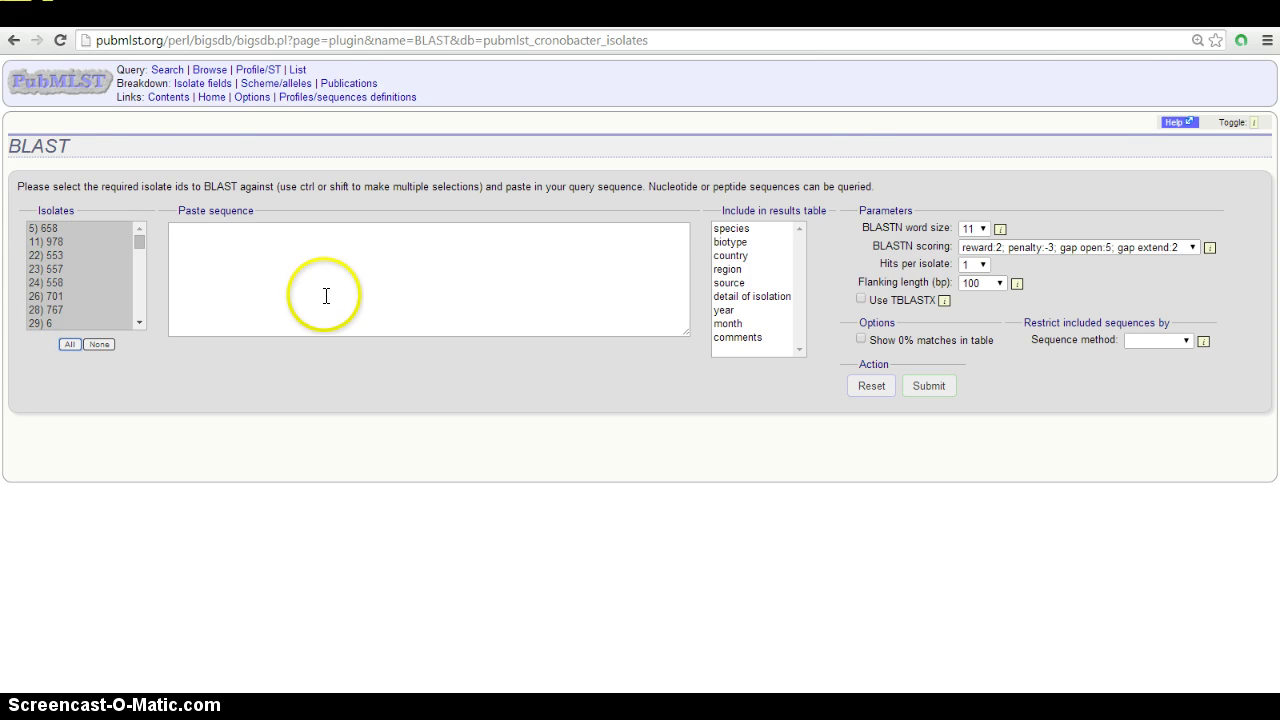
- Copy the full Cronobacter malonaticus LMG 23826 O antigen gene cluster sequence from the NCBI Nucleotide page and paste it as the BLAST query
key("ctrl+Tab")
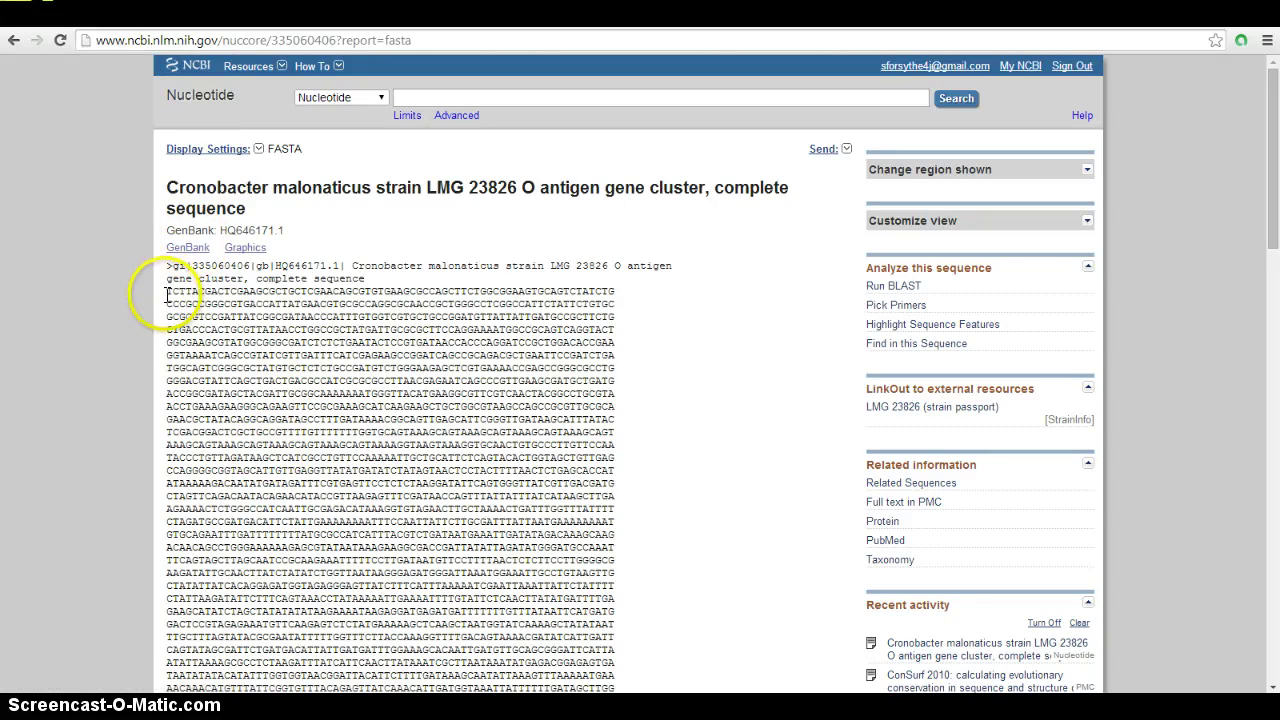
left_click_drag(168, 291, 268, 535)
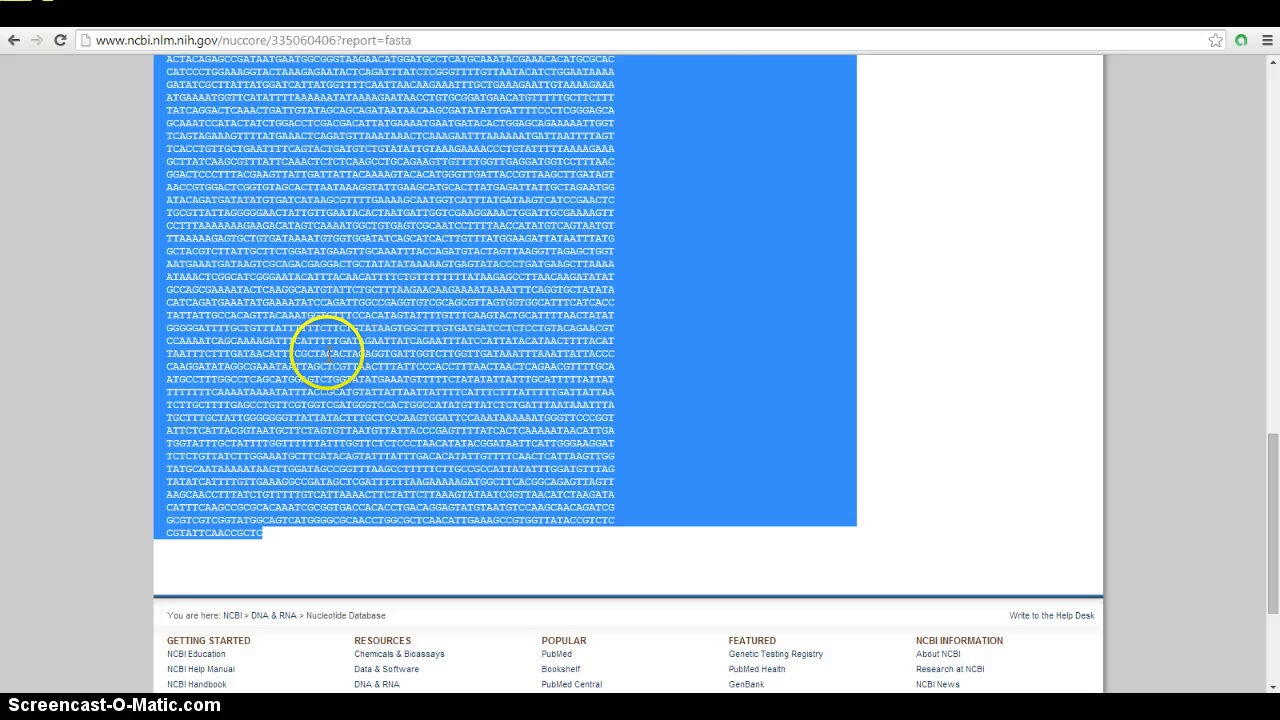
left_click(126, 10)
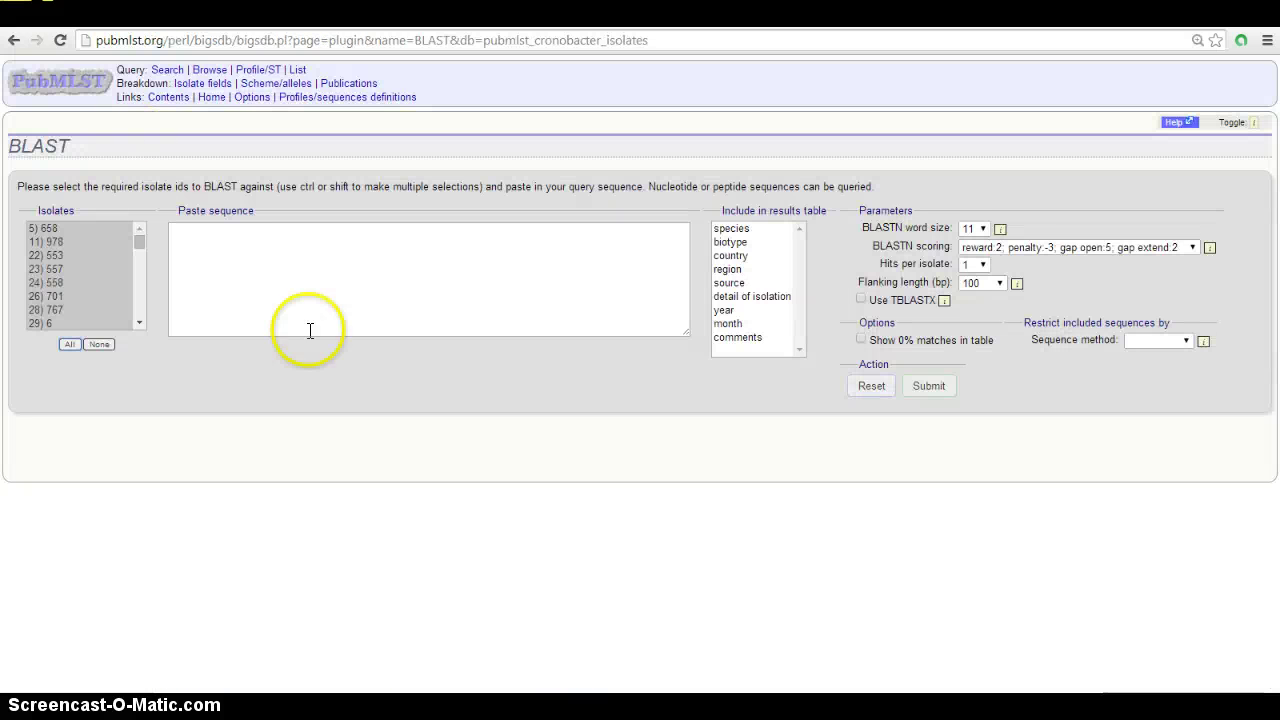
right_click(194, 256)
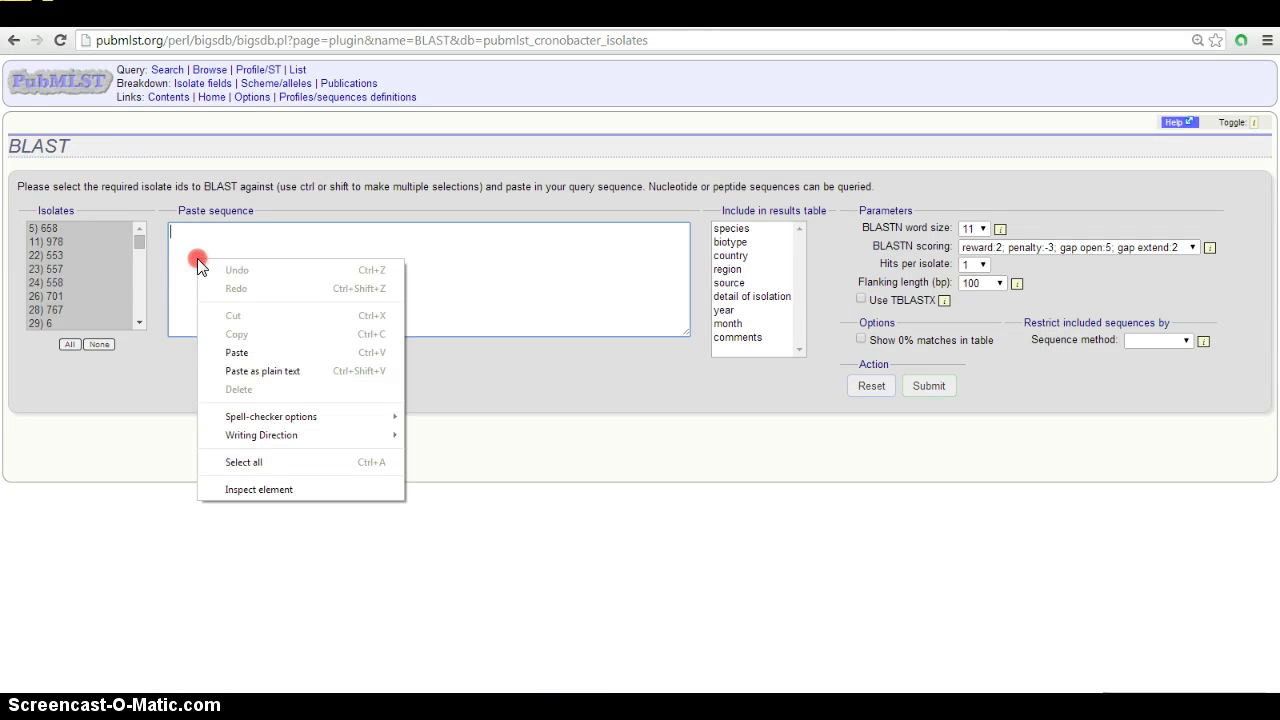
left_click(240, 353)
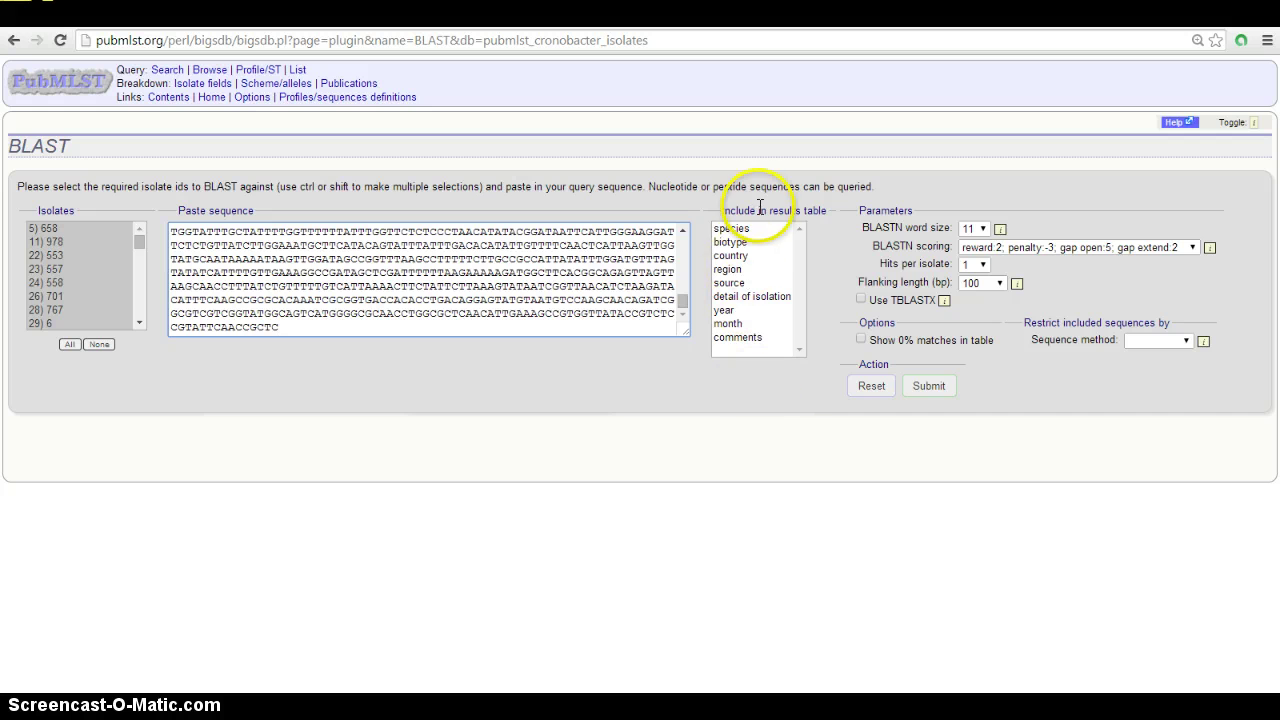
- Include species in the results table, submit the BLAST search and examine the hits for each isolate
left_click(732, 230)
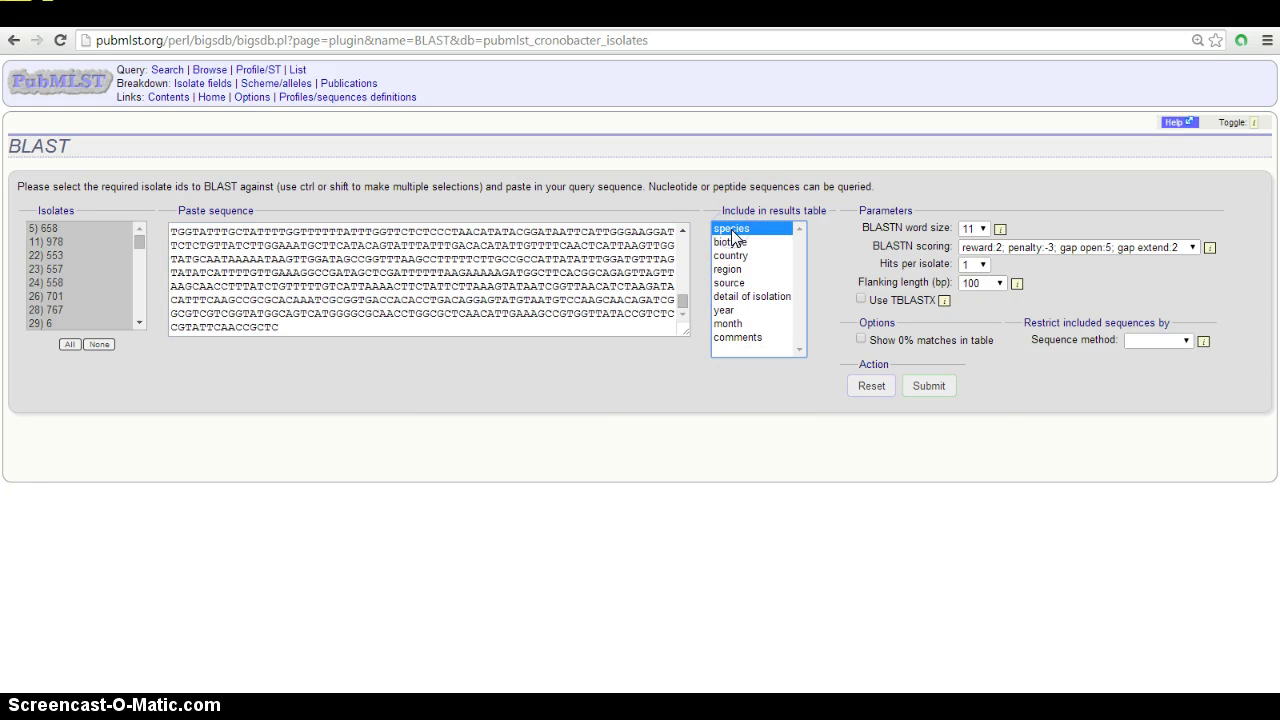
left_click(936, 388)
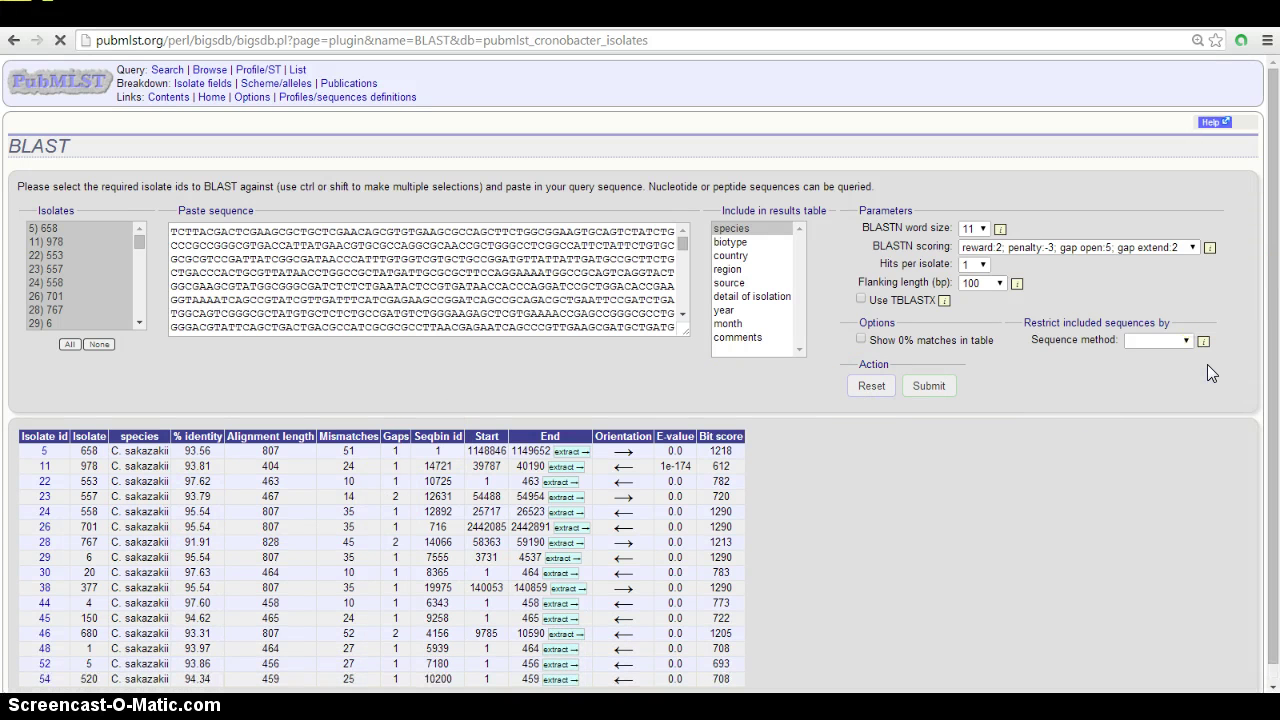
left_click_drag(1267, 360, 1274, 425)
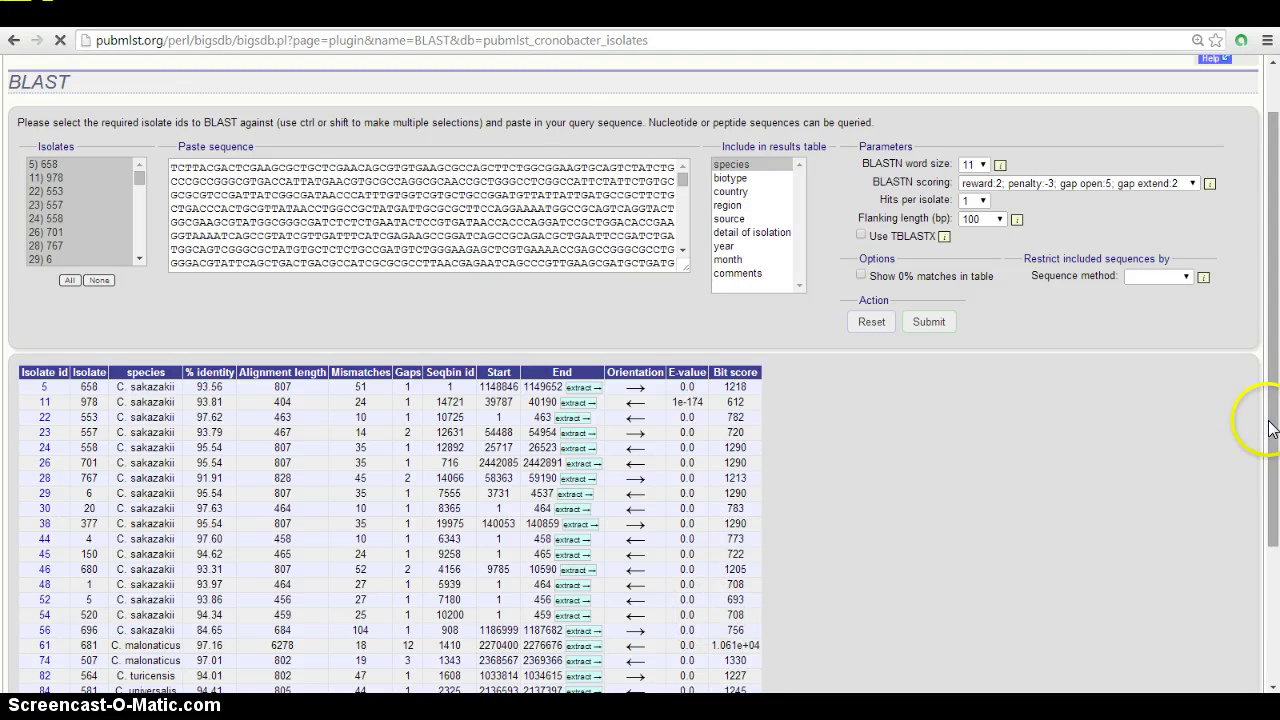
left_click_drag(1272, 425, 1274, 605)
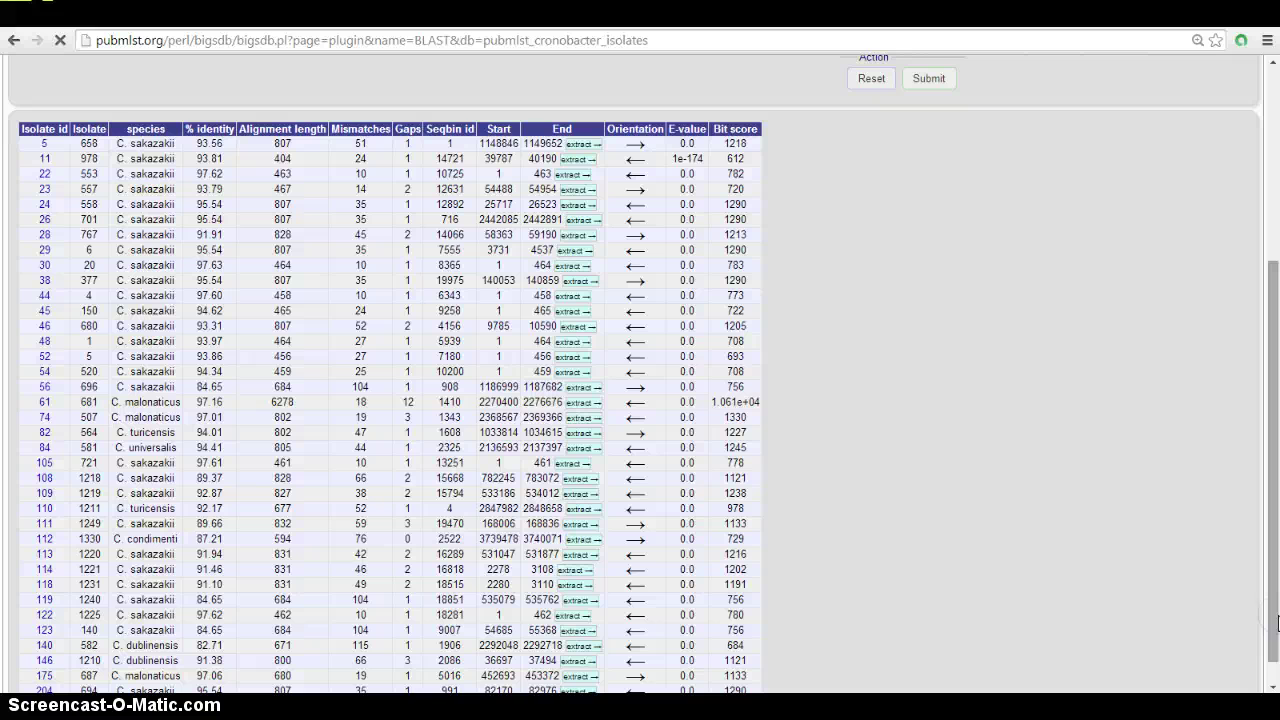
- Look through the BLAST hits to the end of the table and open the full record of C. malonaticus isolate CMCC 45402
left_click_drag(1266, 449, 1276, 622)
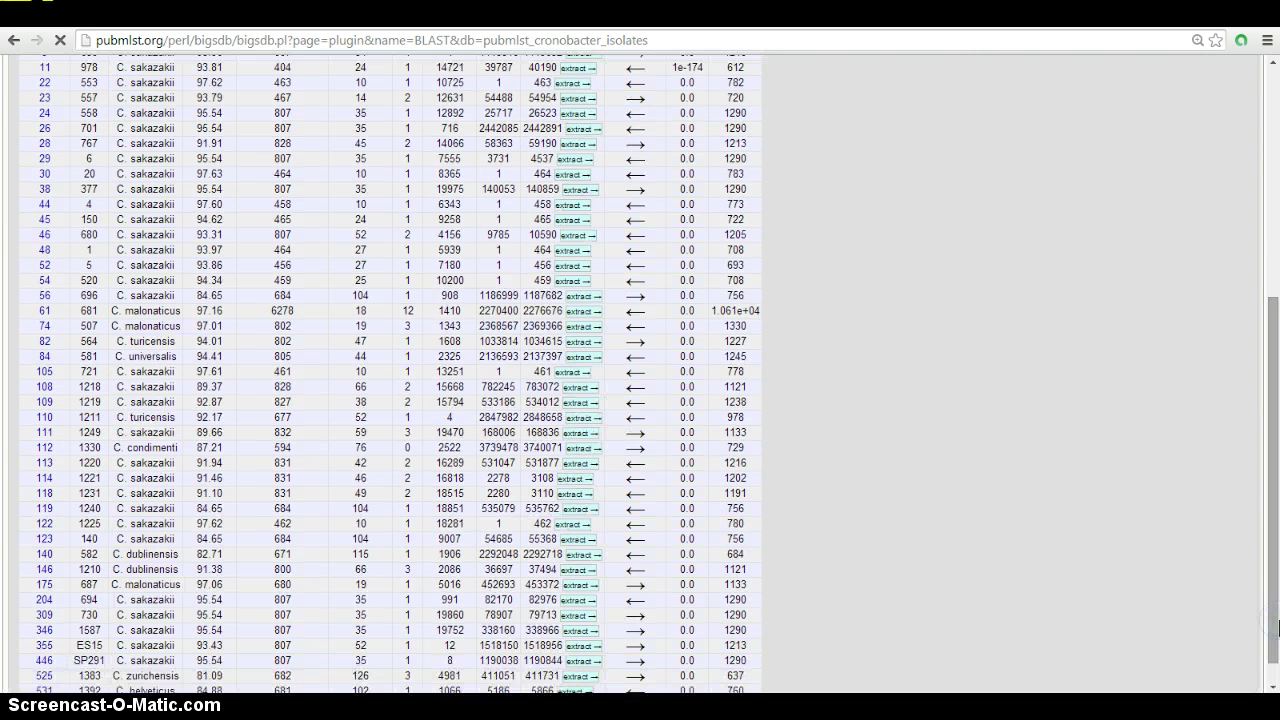
left_click_drag(1274, 432, 1276, 495)
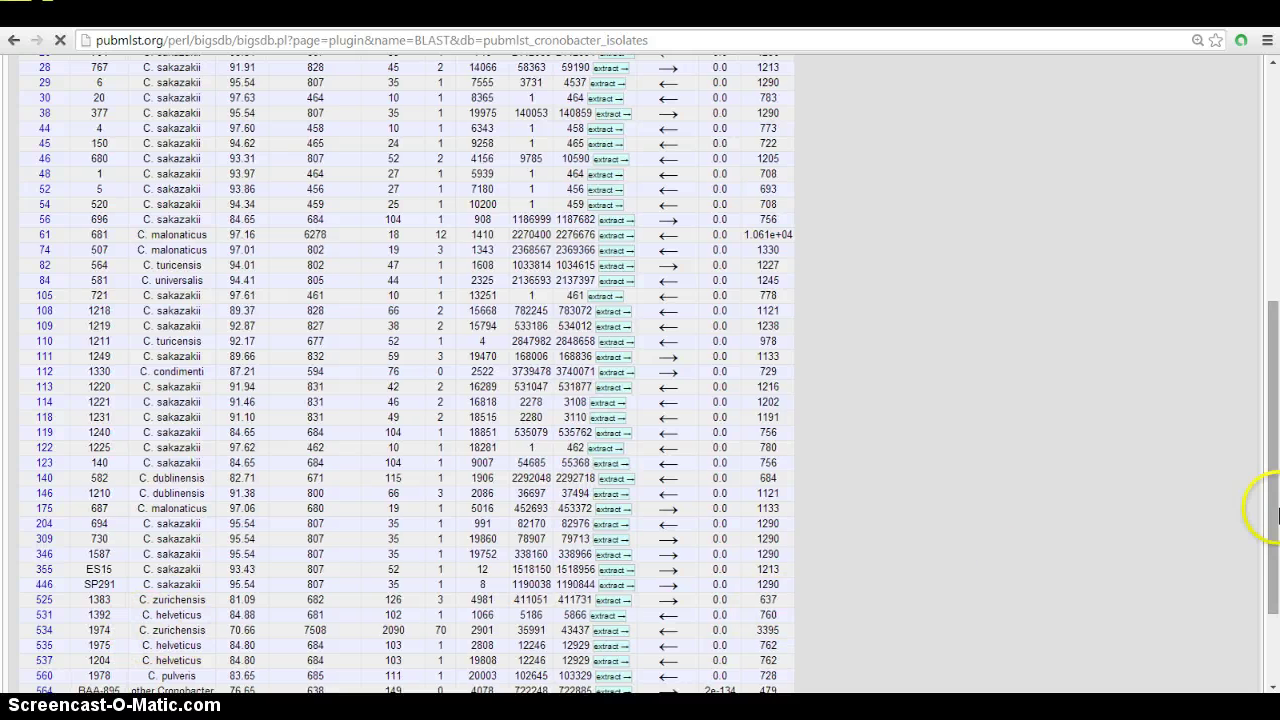
left_click_drag(1277, 512, 1277, 530)
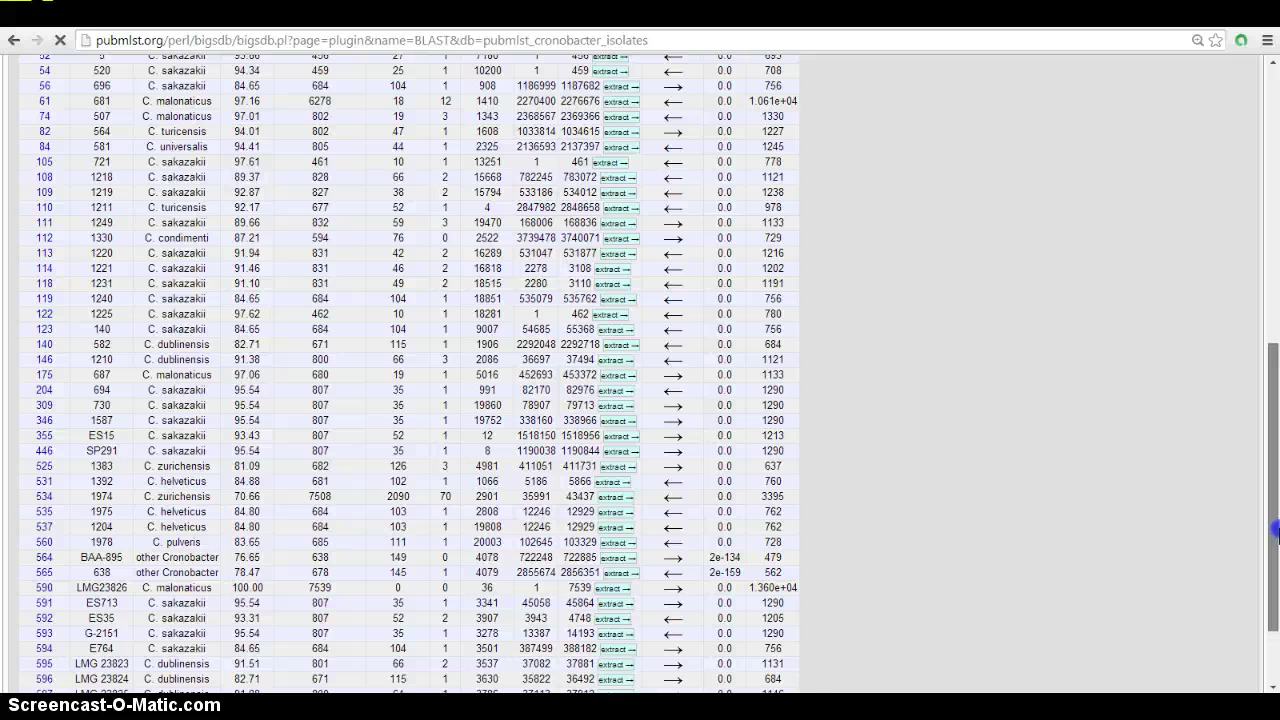
left_click_drag(1277, 532, 1275, 546)
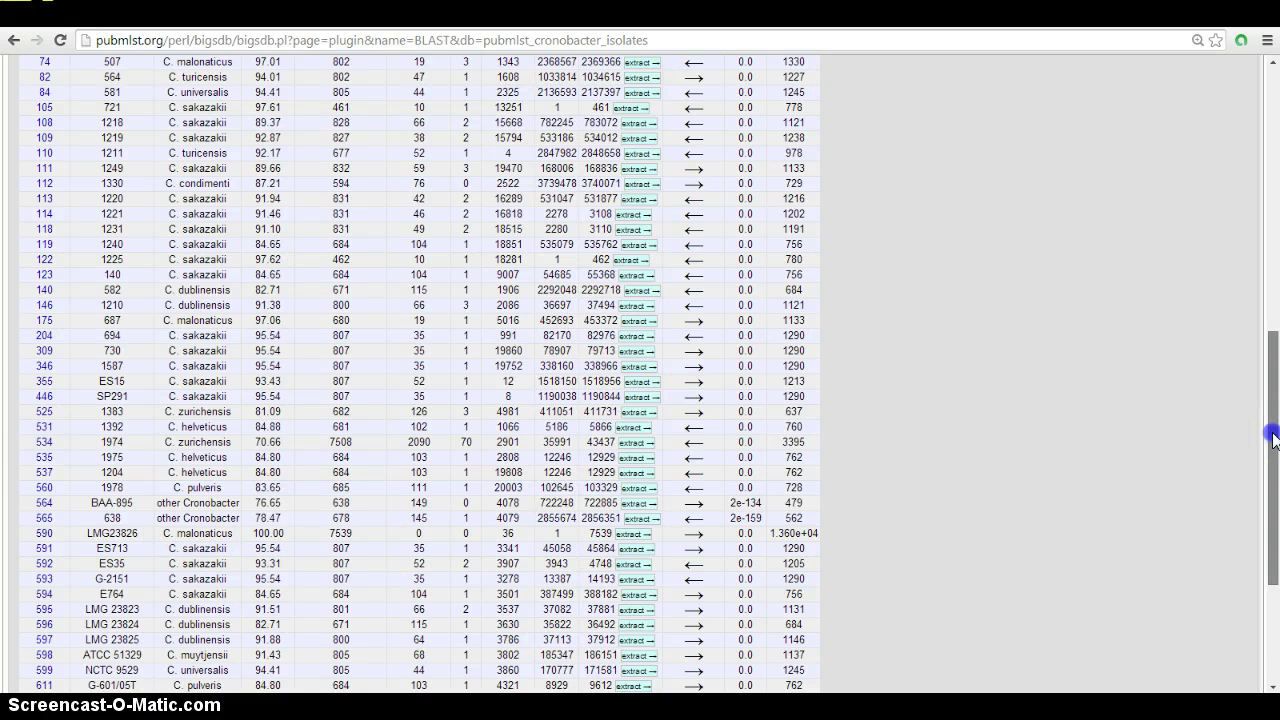
left_click_drag(1275, 434, 1276, 534)
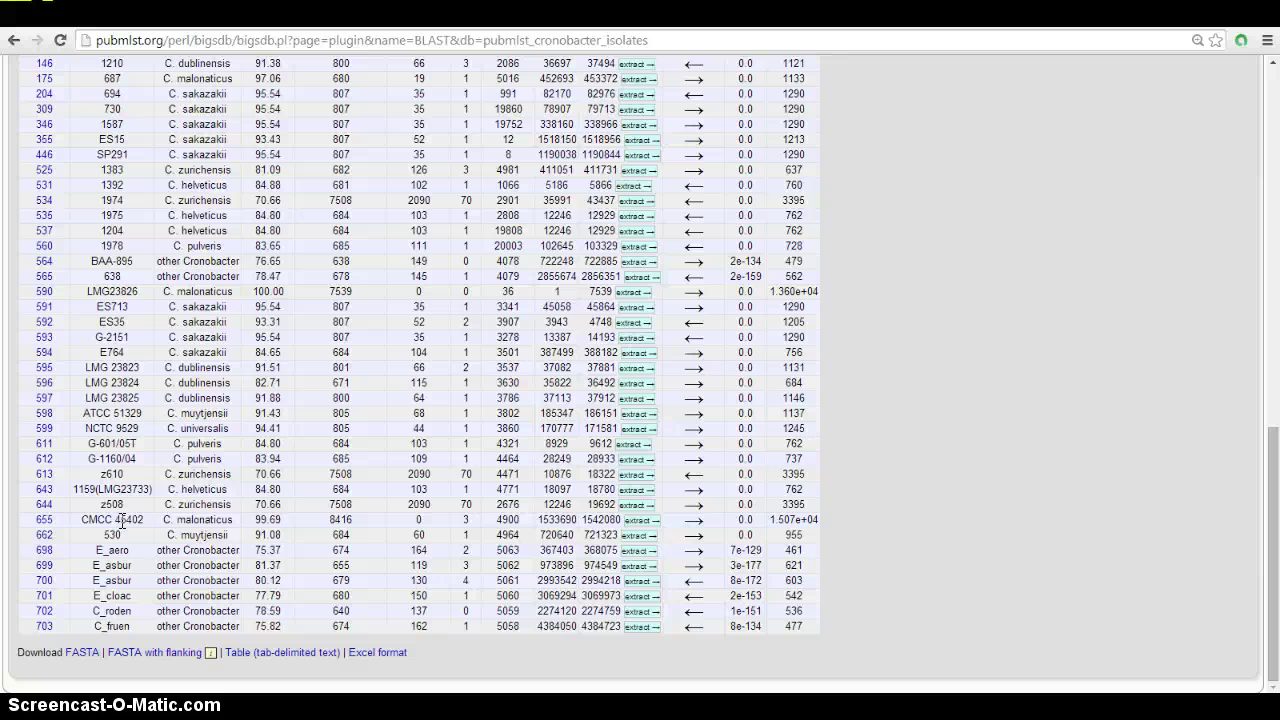
double_click(45, 521)
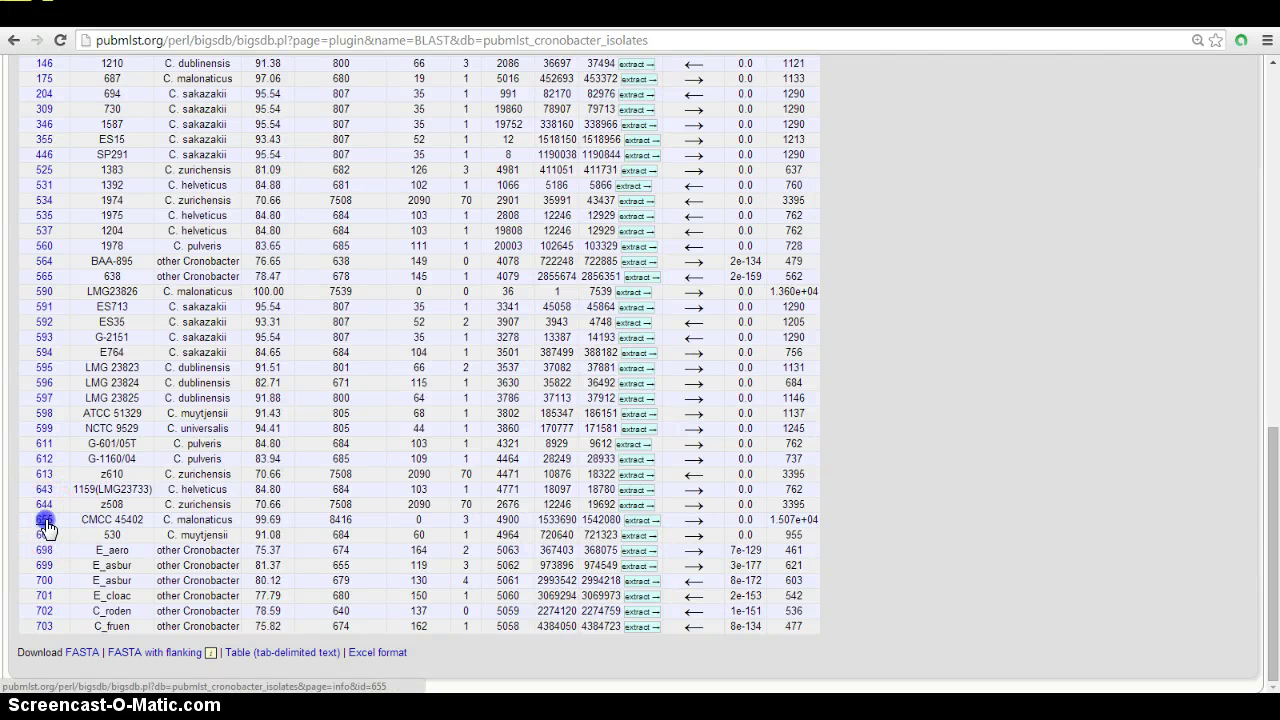
left_click(45, 521)
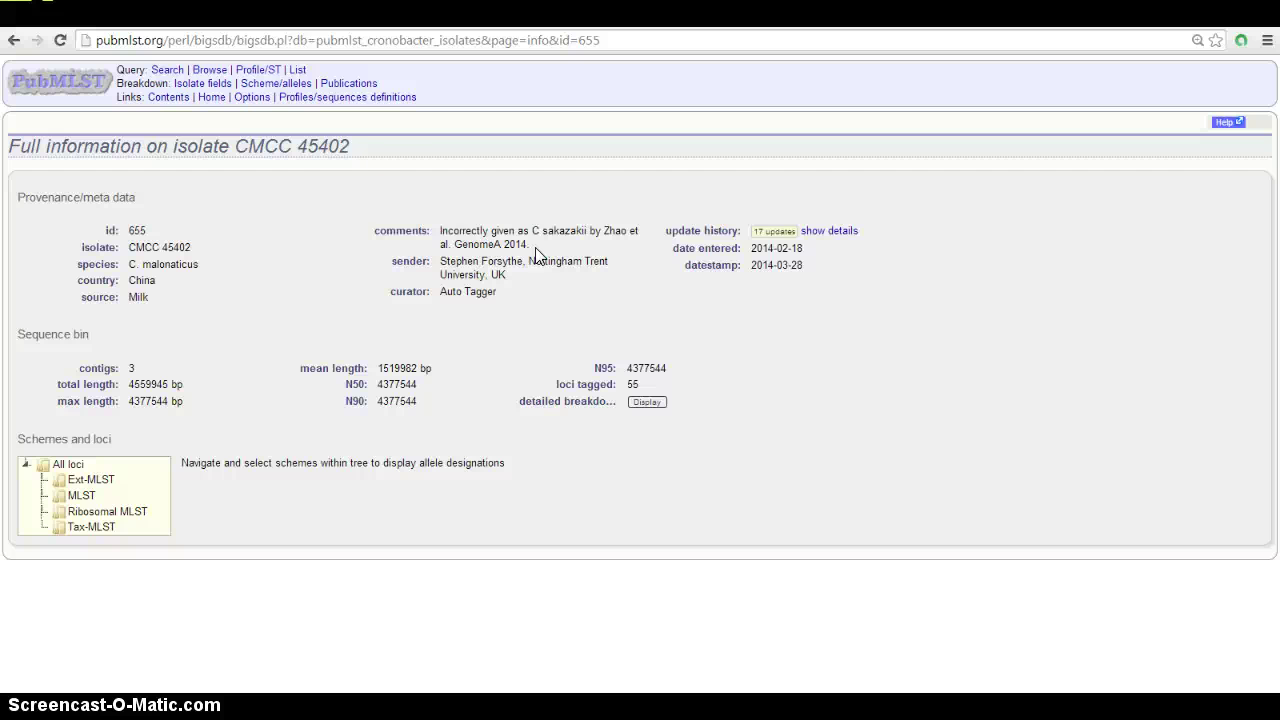
- Return to the BLAST results and open the full record of C. malonaticus isolate 681 to examine its aliases
left_click(13, 43)
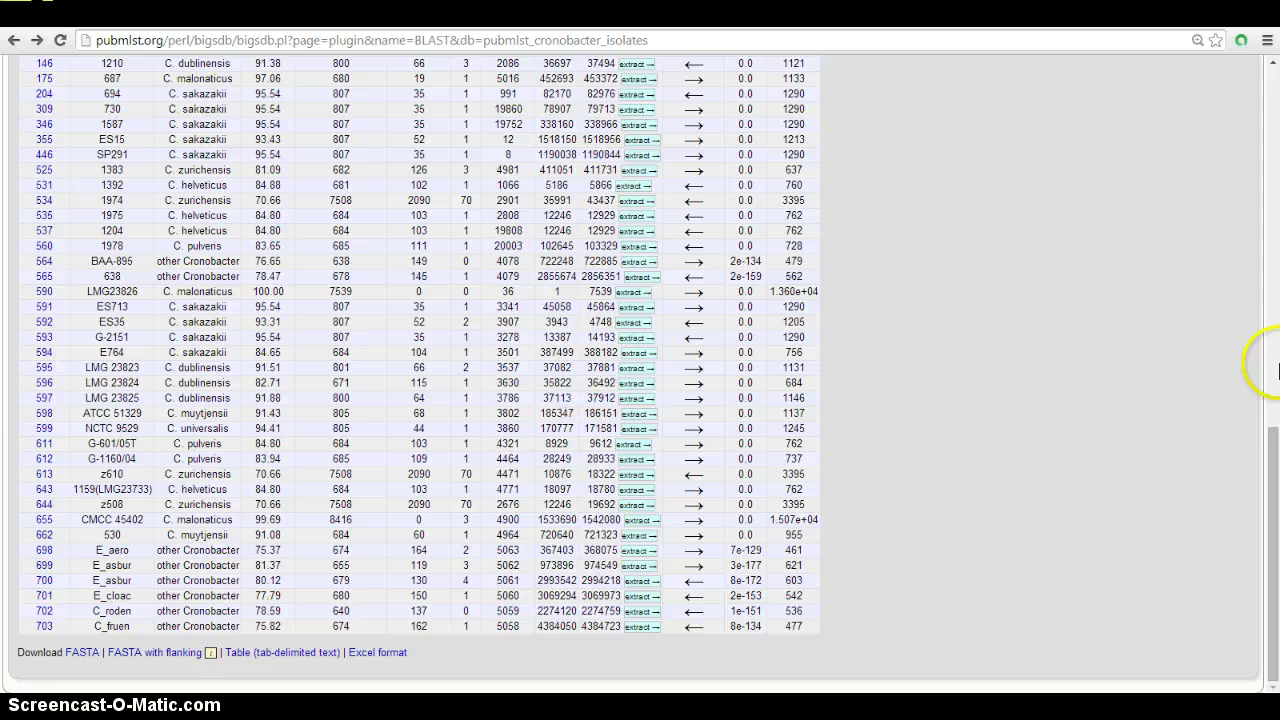
left_click(1274, 486)
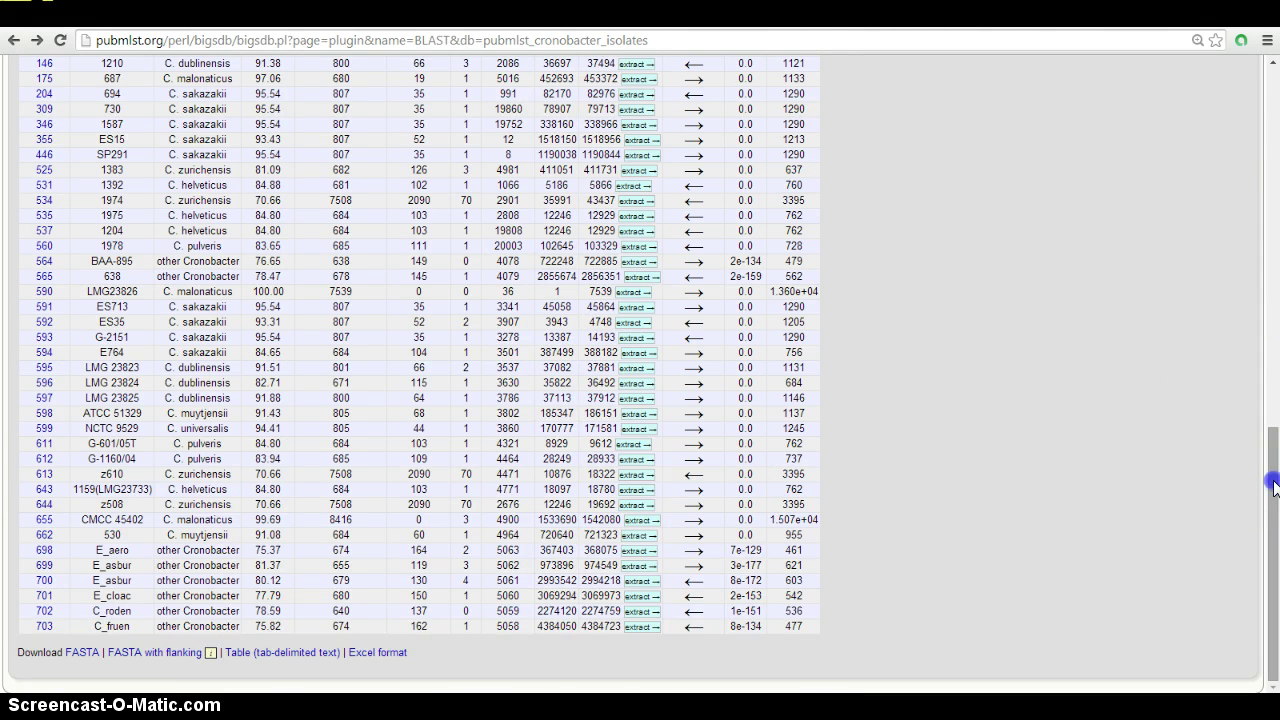
left_click_drag(1274, 486, 1276, 338)
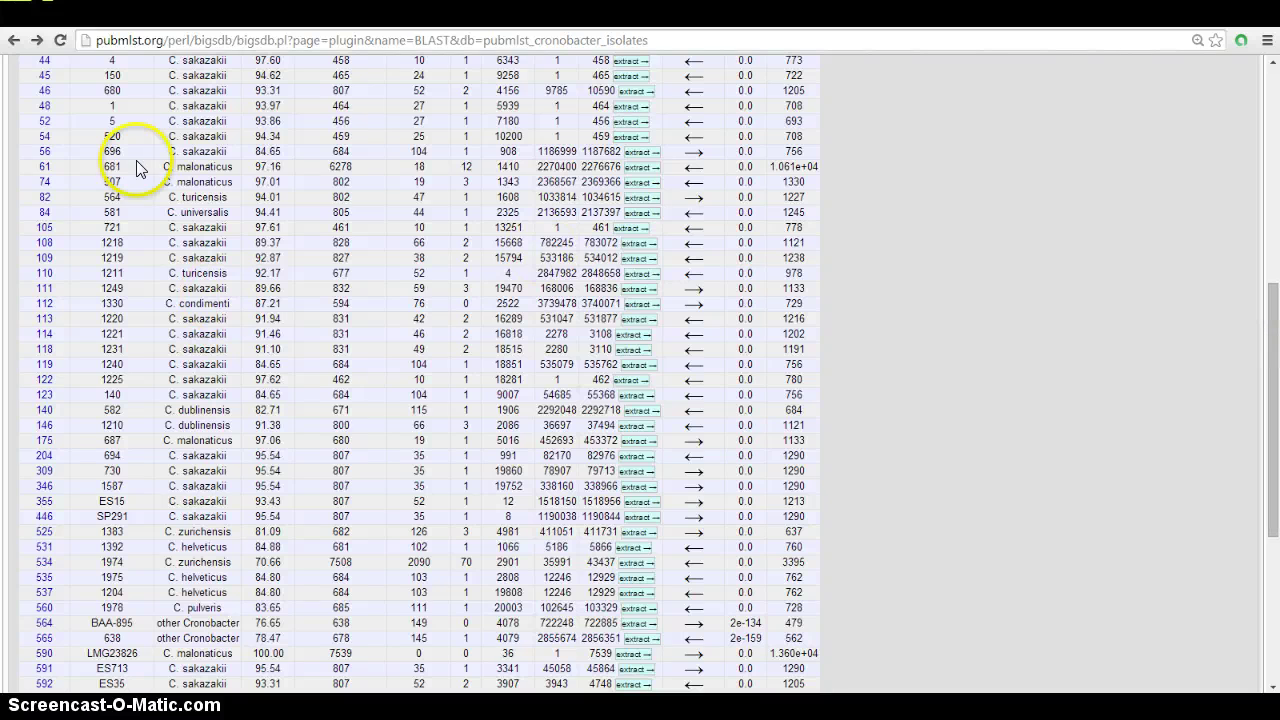
left_click(45, 168)
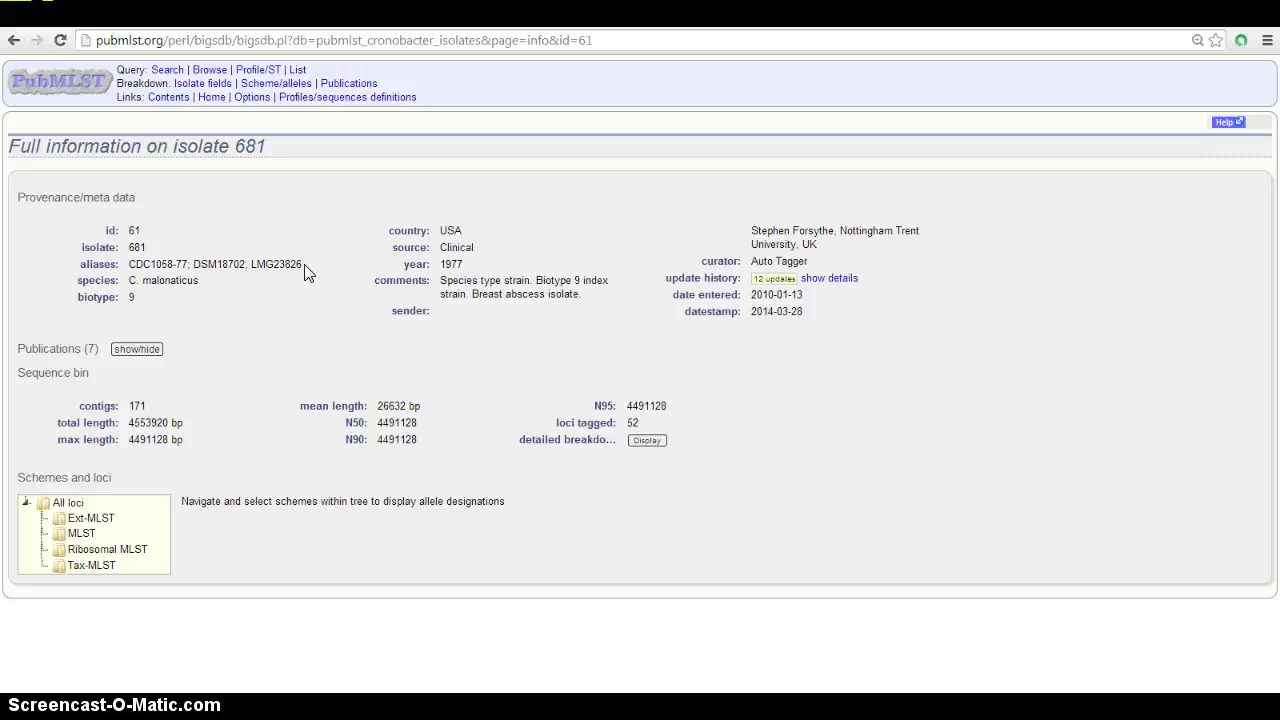
- Leave the isolate record and the BLAST results, and go to the Cronobacter MLST Databases home page
left_click(13, 41)
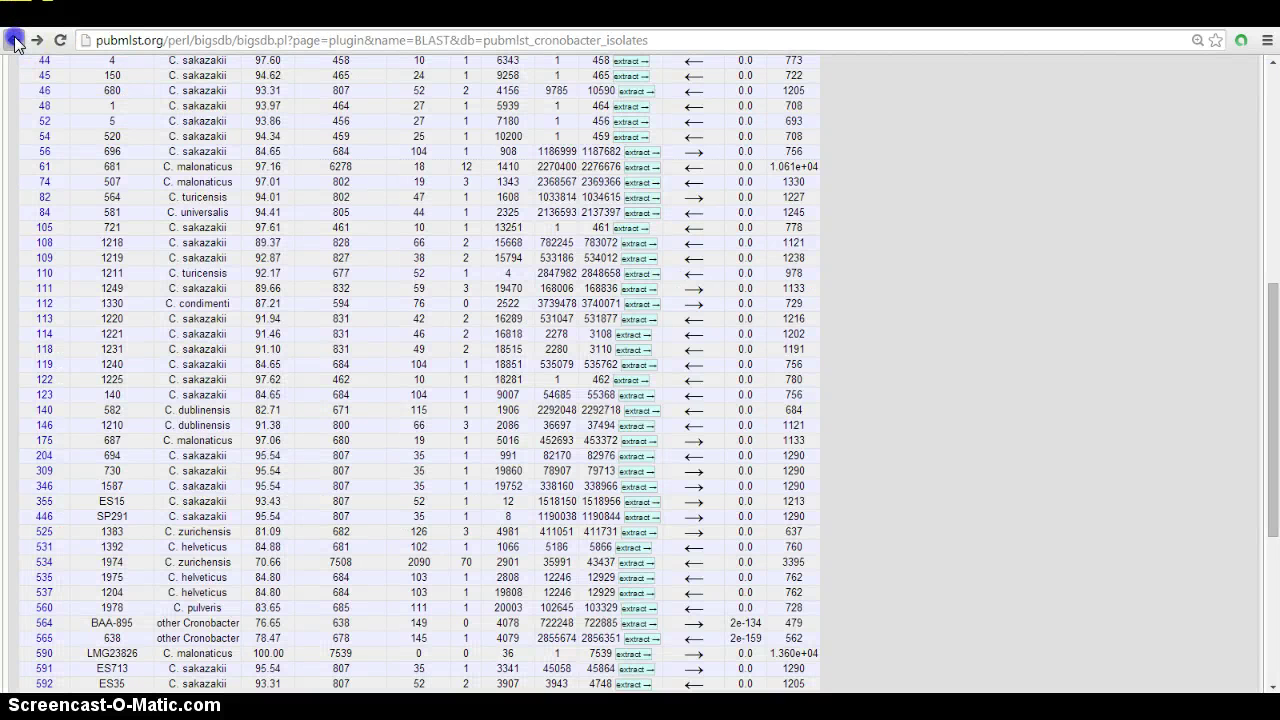
left_click(13, 41)
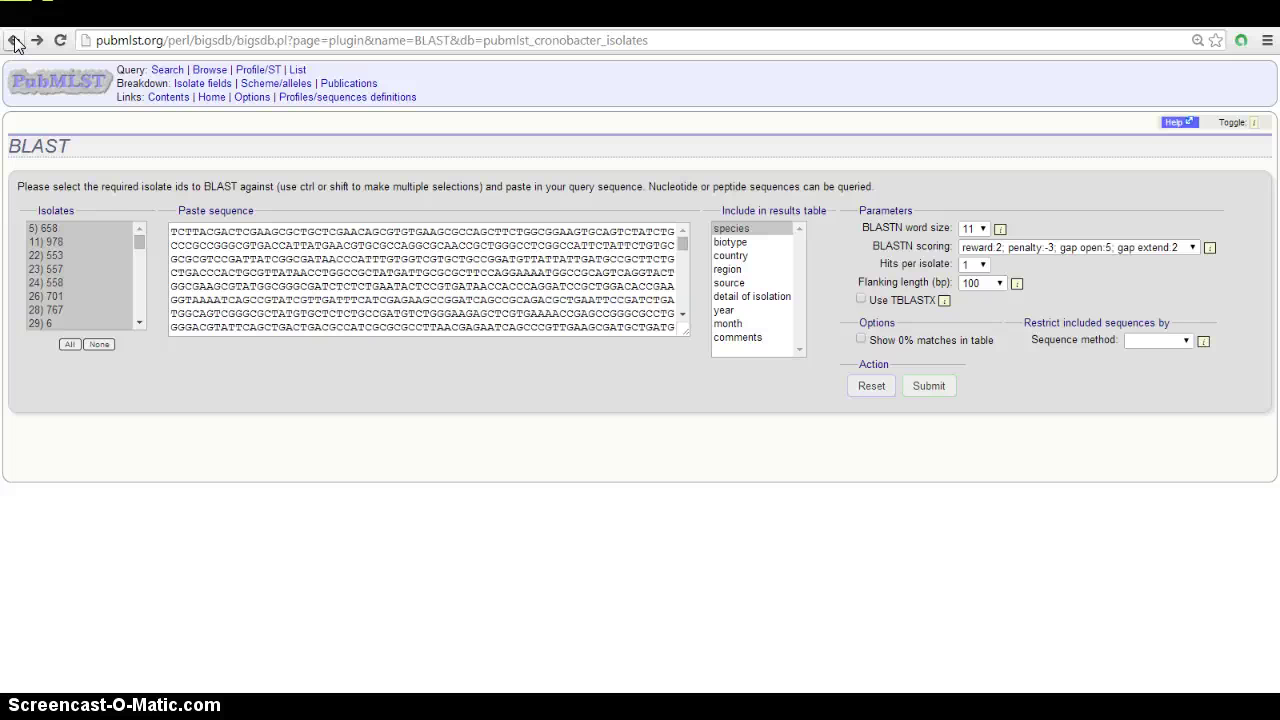
left_click(209, 97)
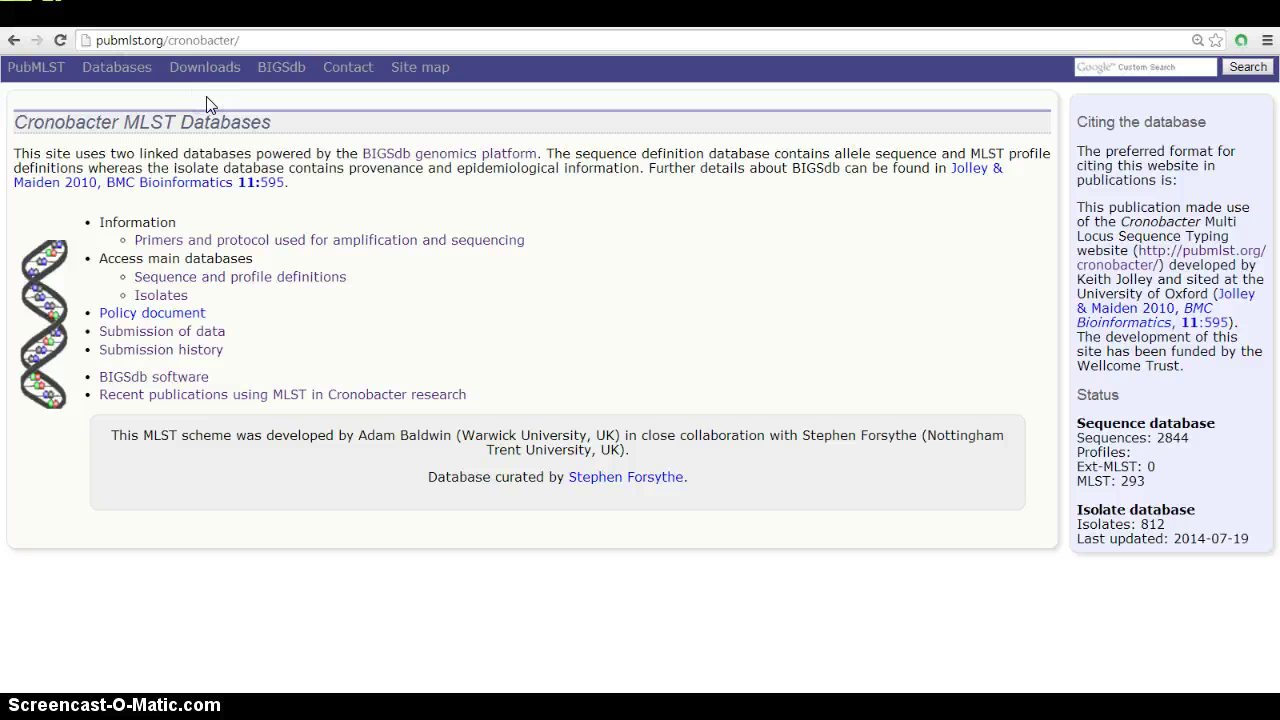